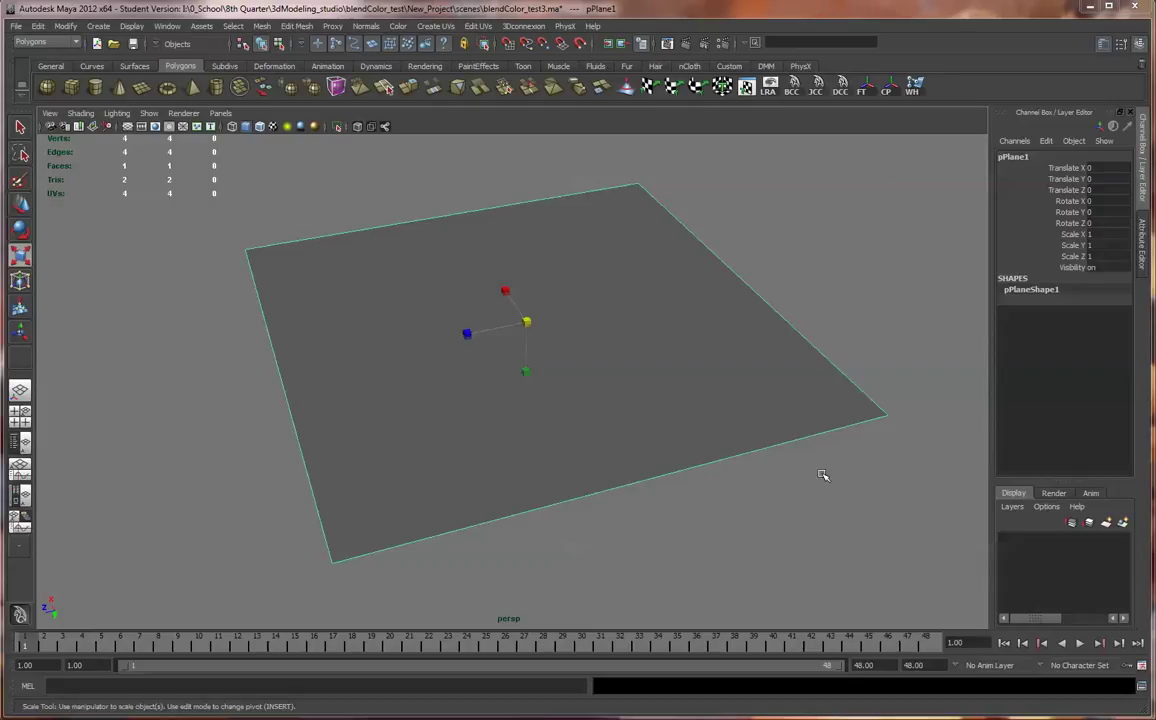
# Assign a new Blinn material to the plane from its right-click menu.
pyautogui.keyDown('alt'); pyautogui.moveTo(586, 250); pyautogui.dragTo(655, 274); pyautogui.keyUp('alt')
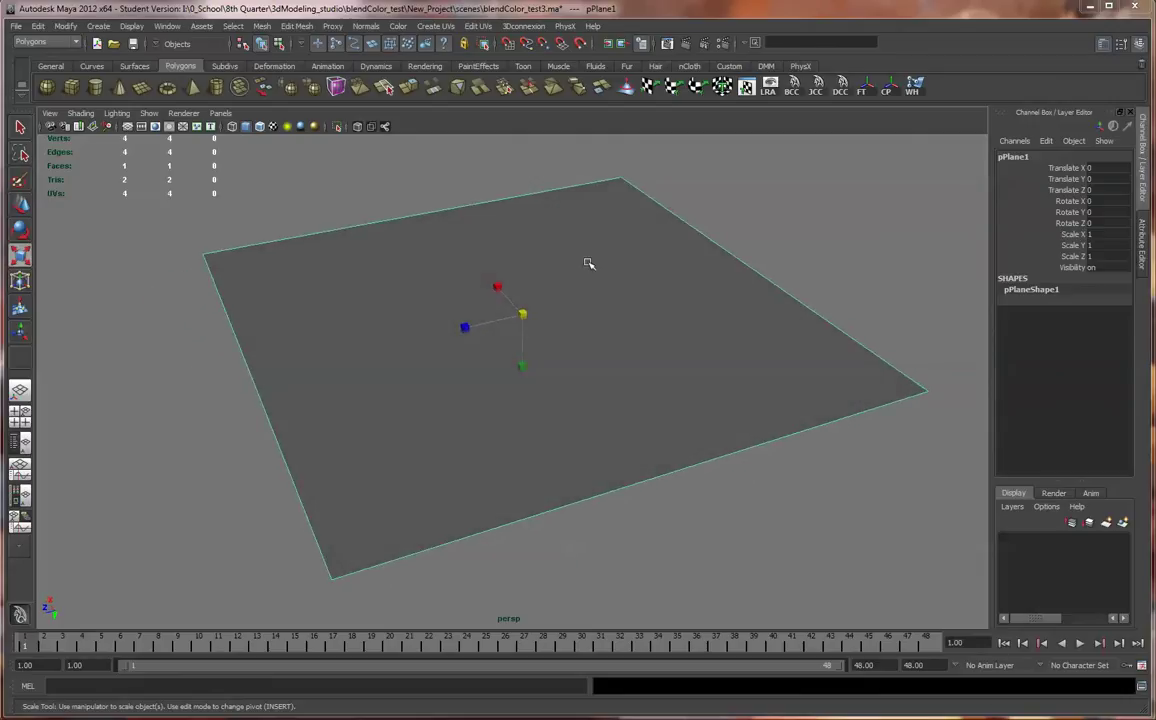
pyautogui.press('w')
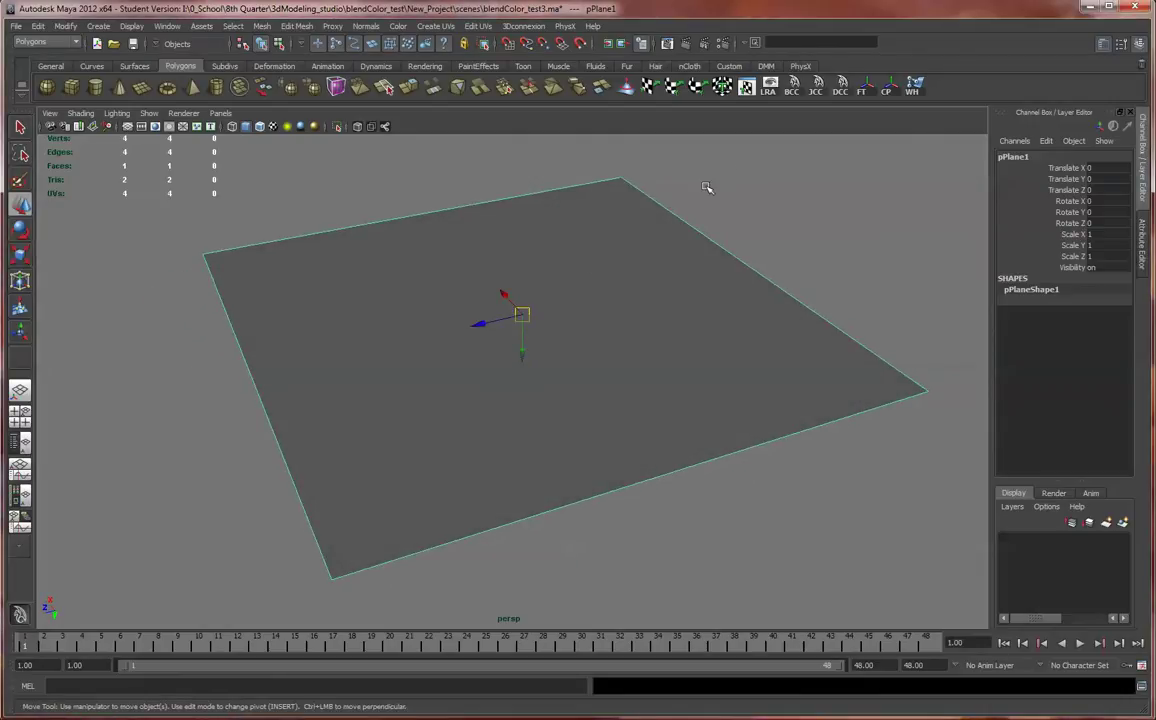
pyautogui.click(748, 170)
pyautogui.keyDown('alt'); pyautogui.moveTo(748, 170); pyautogui.dragTo(744, 169); pyautogui.keyUp('alt')
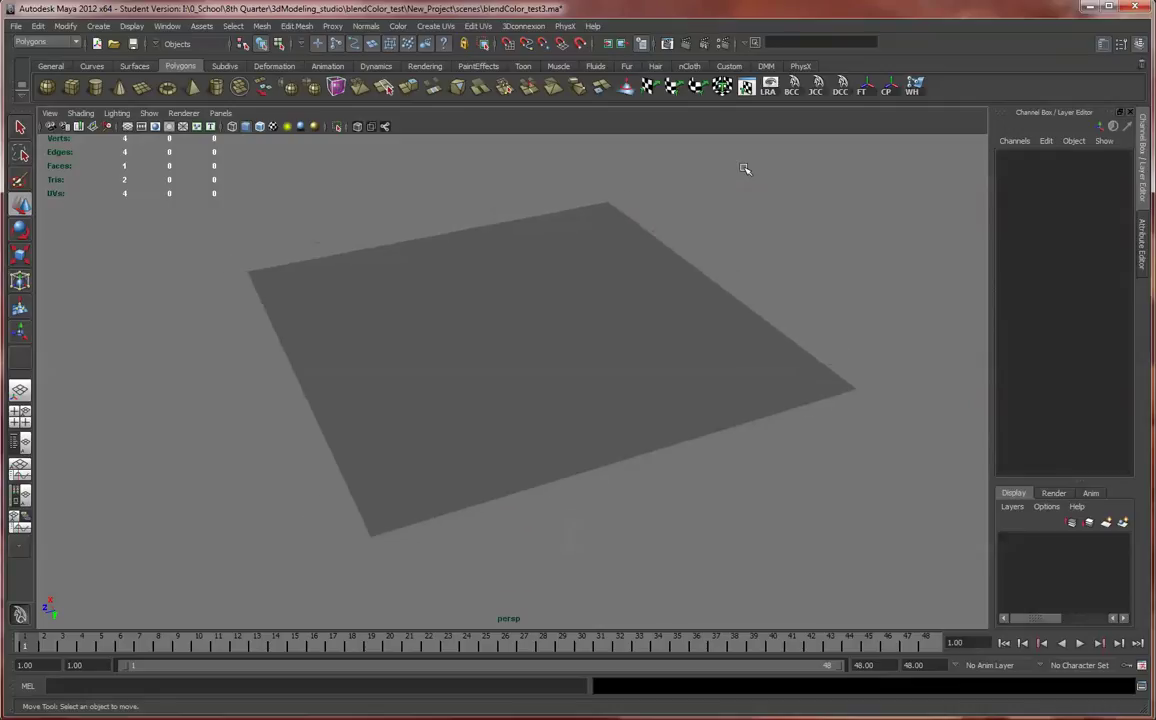
pyautogui.click(588, 297)
pyautogui.keyDown('alt'); pyautogui.moveTo(588, 297); pyautogui.dragTo(480, 330); pyautogui.keyUp('alt')
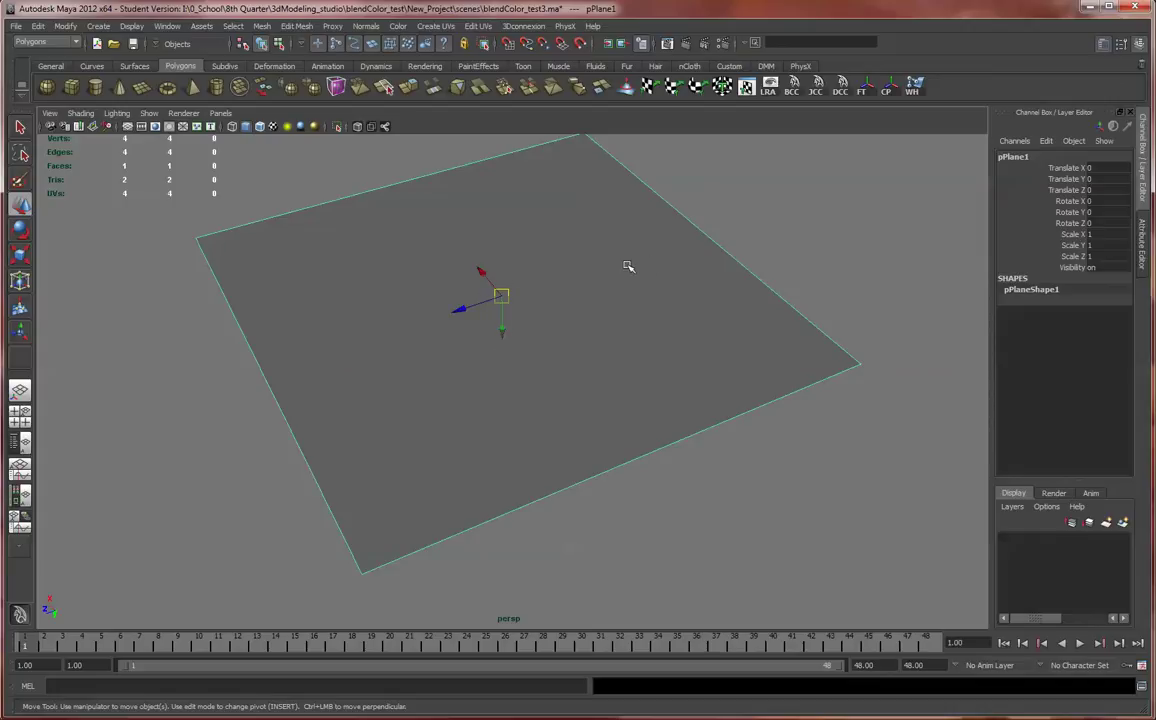
pyautogui.keyDown('alt'); pyautogui.moveTo(747, 273); pyautogui.dragTo(710, 266); pyautogui.keyUp('alt')
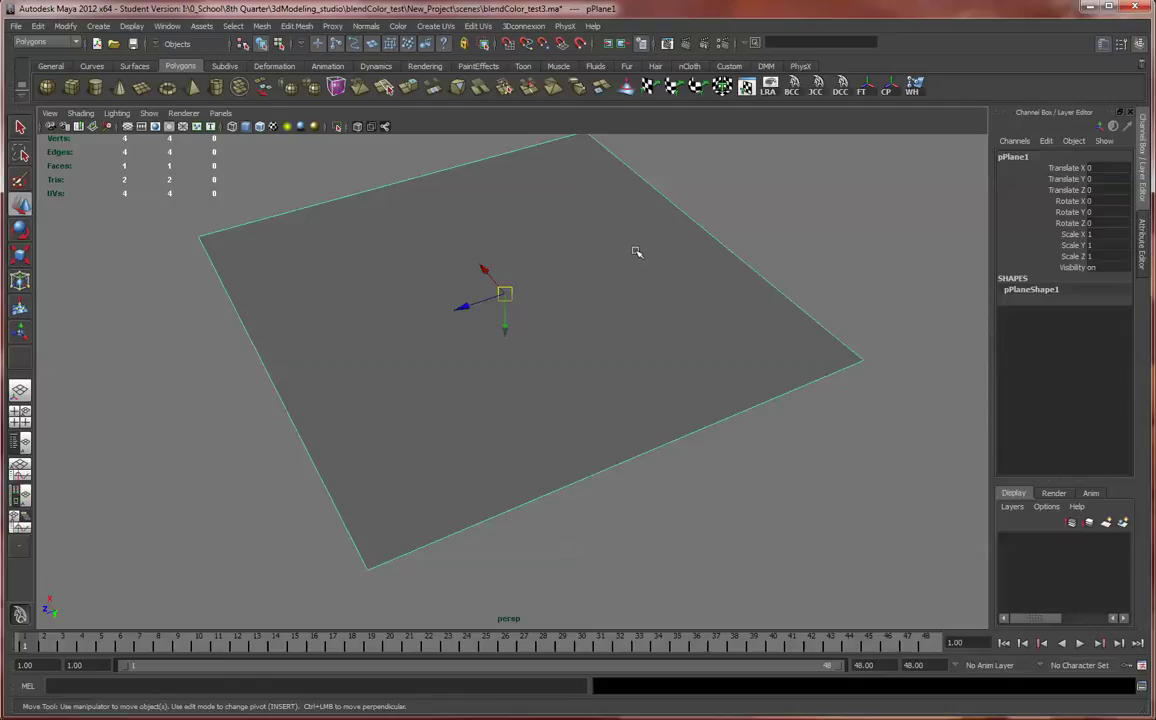
pyautogui.keyDown('alt'); pyautogui.moveTo(633, 252); pyautogui.dragTo(460, 269); pyautogui.keyUp('alt')
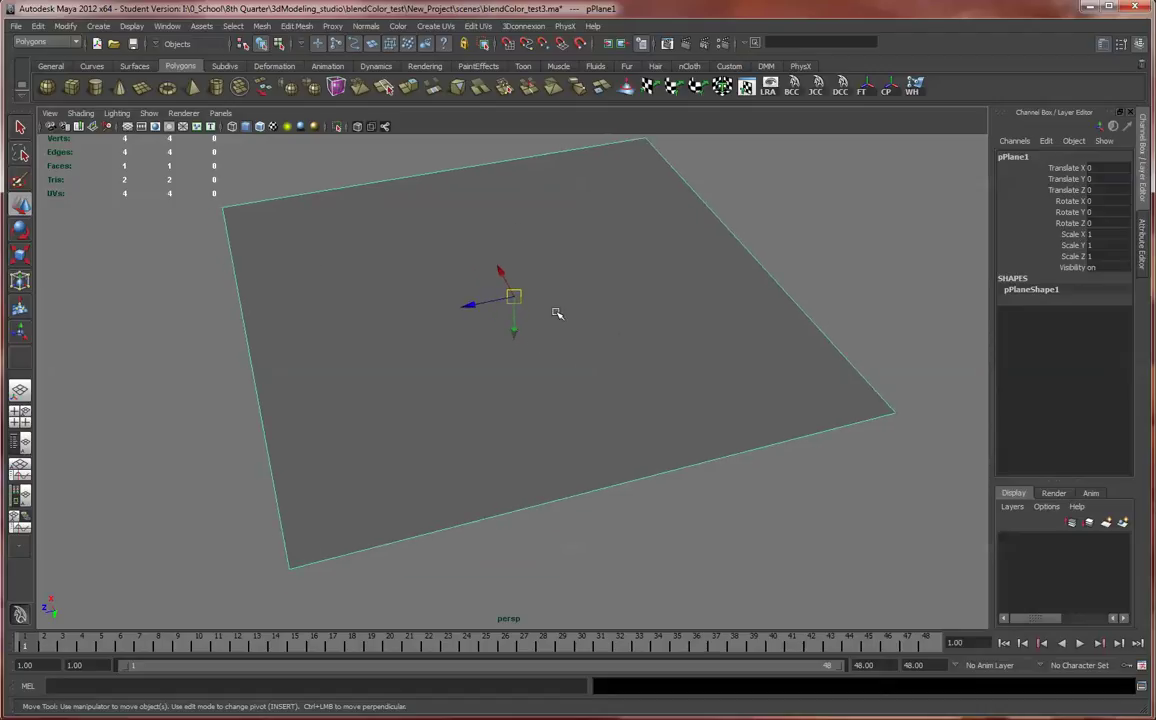
pyautogui.keyDown('alt'); pyautogui.moveTo(604, 330); pyautogui.dragTo(573, 292); pyautogui.keyUp('alt')
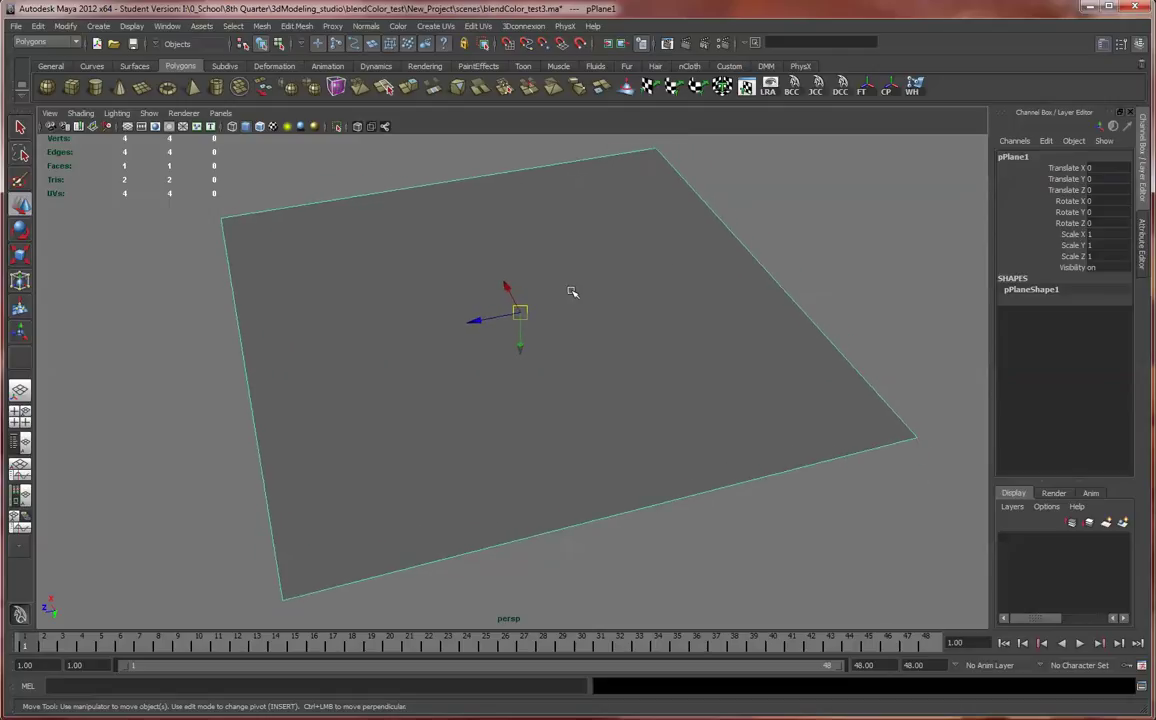
pyautogui.rightClick(573, 292)
pyautogui.moveTo(622, 330); pyautogui.dragTo(640, 530, button='right')
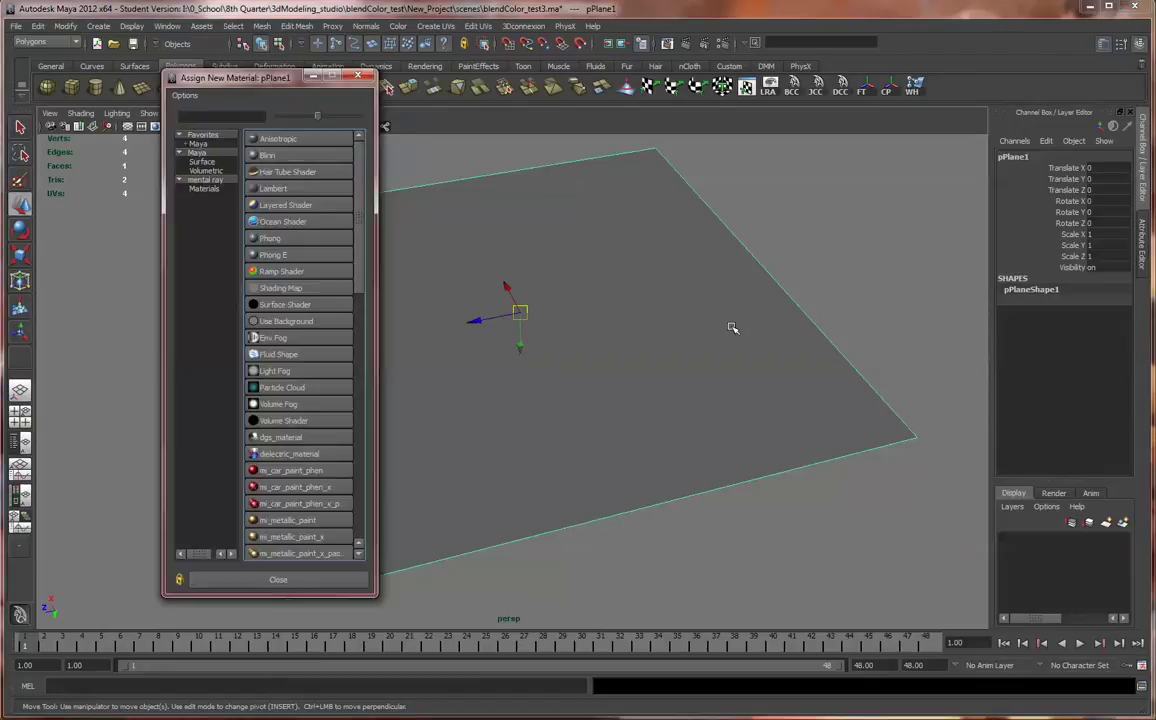
pyautogui.click(279, 155)
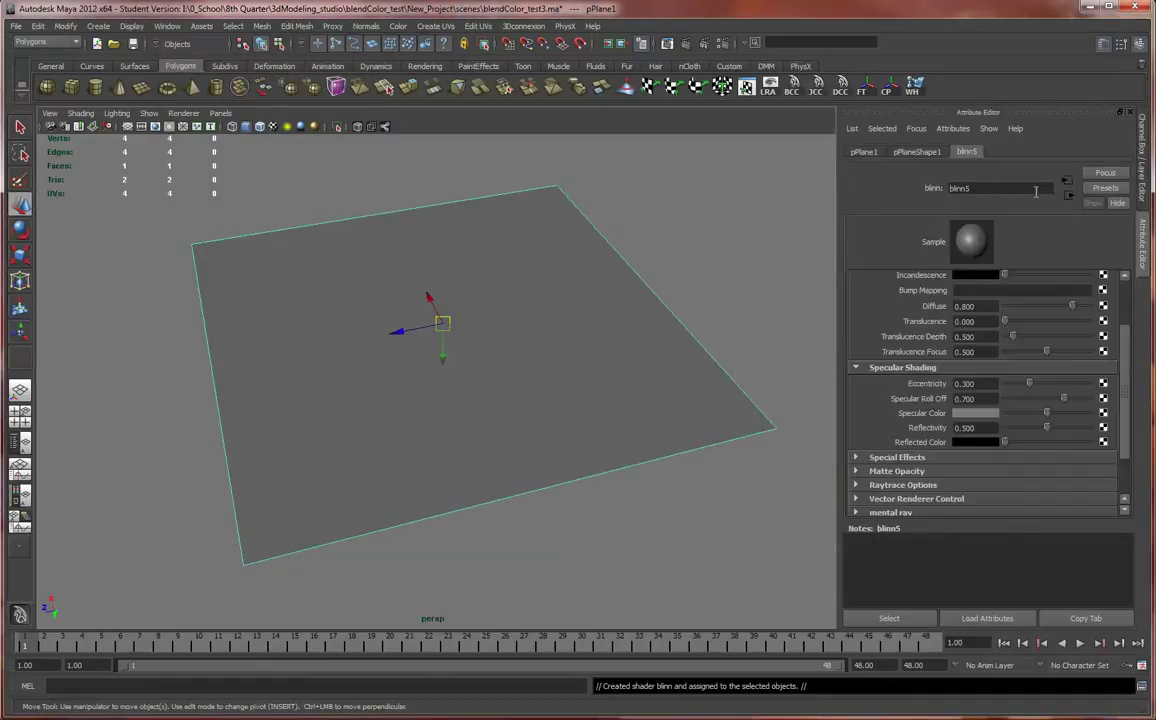
# Rename the new material blinn5 to transfrom_tex in the Attribute Editor.
pyautogui.moveTo(1015, 187); pyautogui.dragTo(850, 213)
pyautogui.write('transfrom_tex')
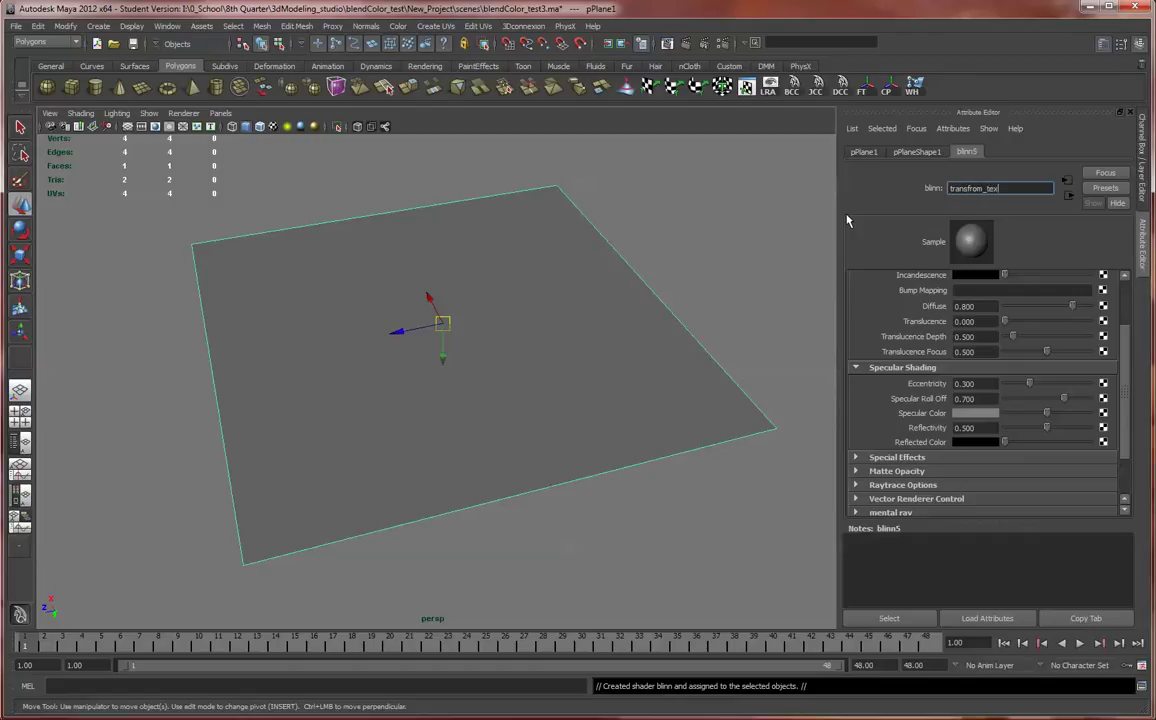
pyautogui.press('Return')
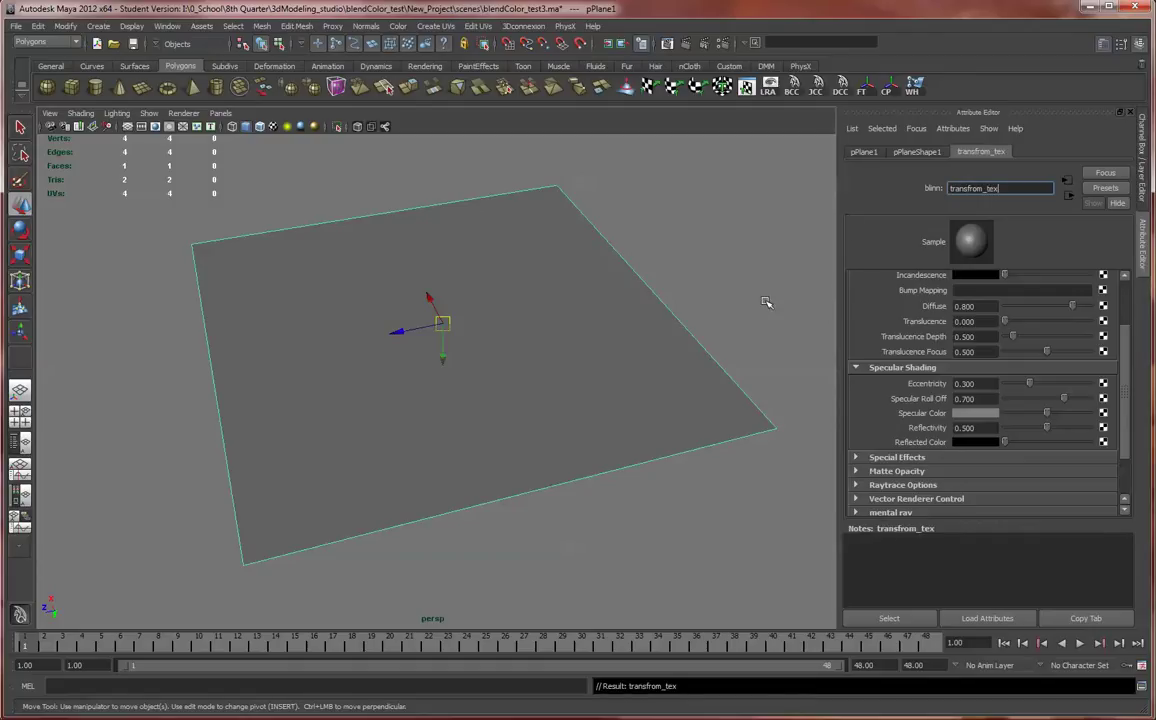
pyautogui.keyDown('alt'); pyautogui.moveTo(544, 253); pyautogui.dragTo(1076, 285); pyautogui.keyUp('alt')
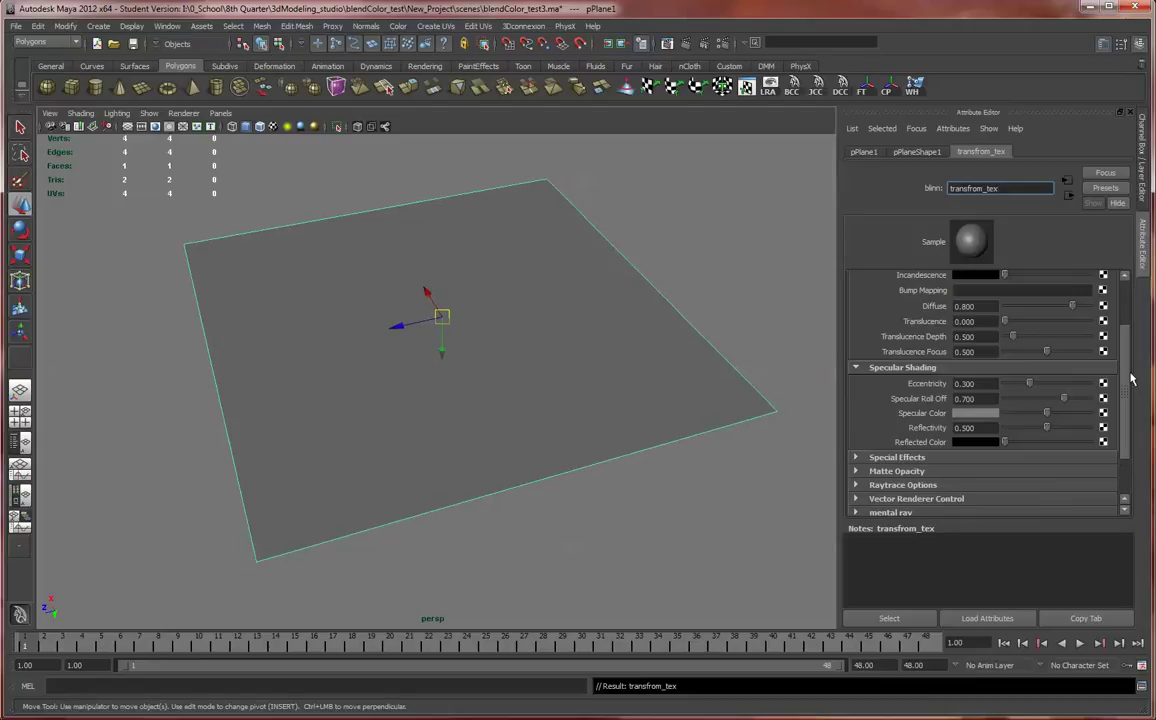
# Map transfrom_tex's Color to a new Blend Colors node found by searching 'ble'.
pyautogui.moveTo(1129, 376); pyautogui.dragTo(1127, 320)
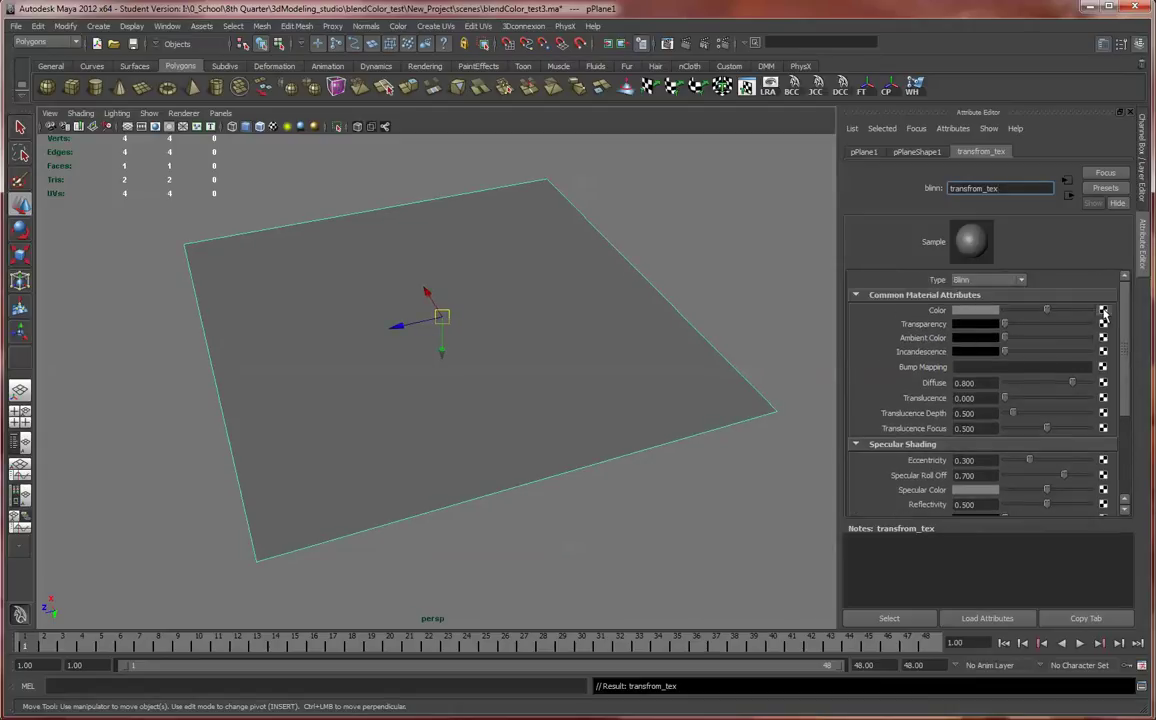
pyautogui.click(1104, 314)
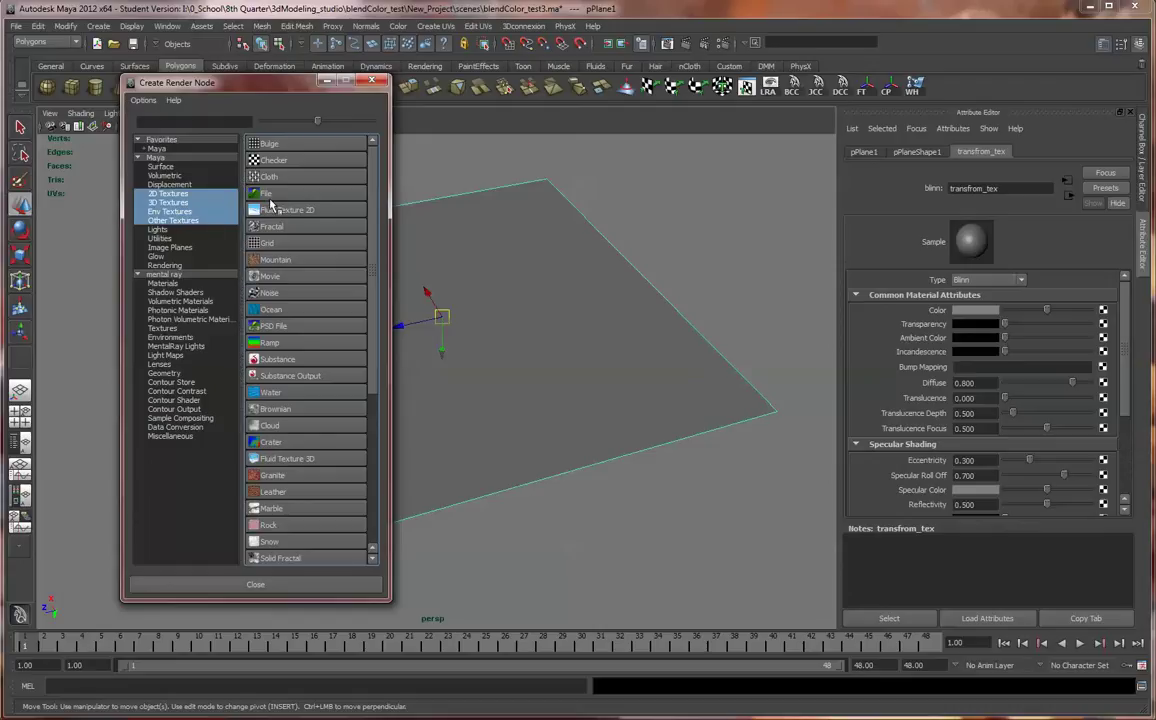
pyautogui.click(194, 122)
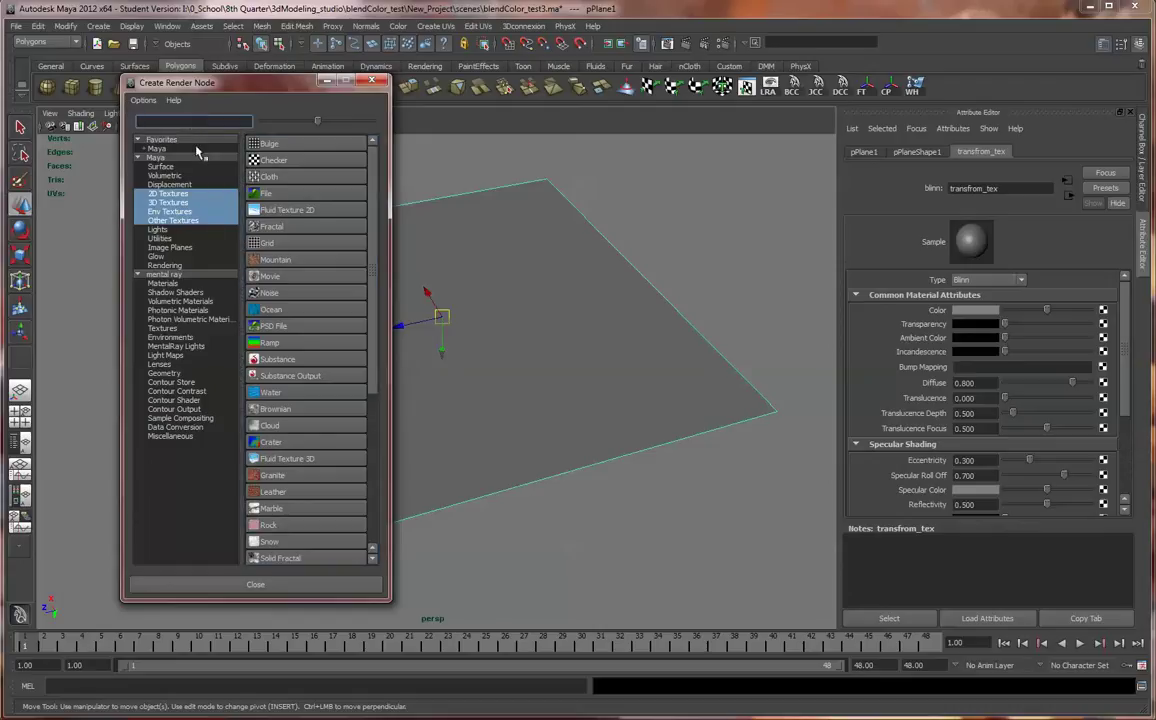
pyautogui.write('ble')
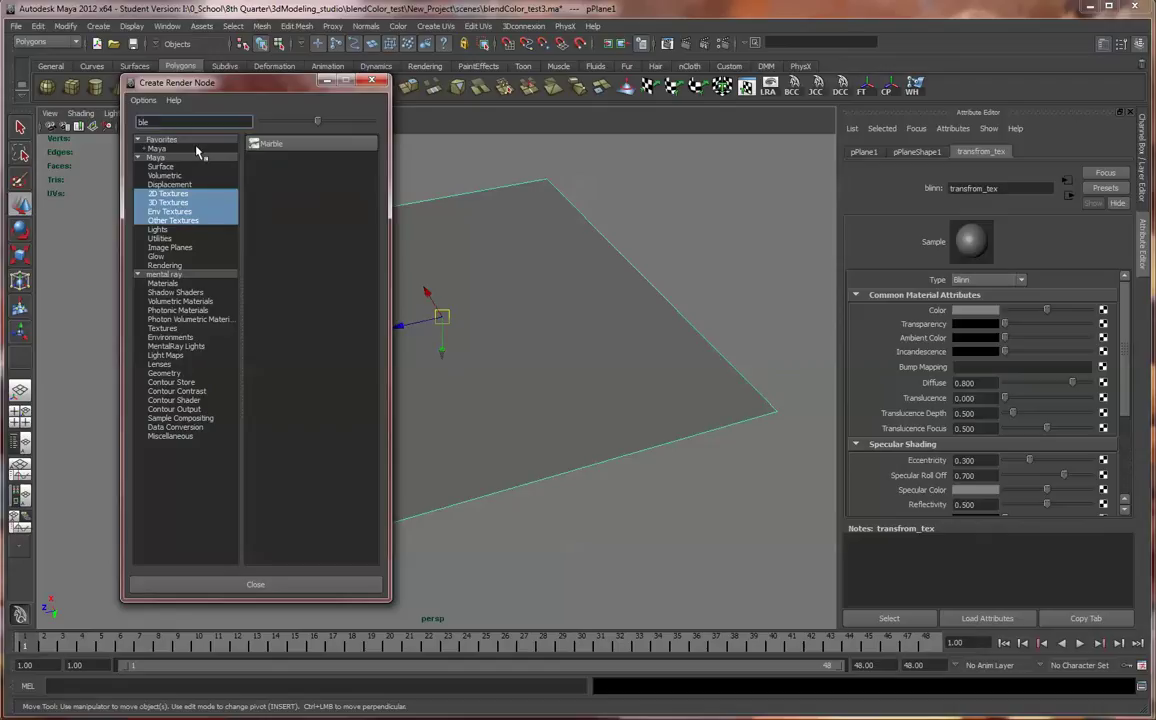
pyautogui.press('BackSpace')
pyautogui.press('BackSpace')
pyautogui.press('BackSpace')
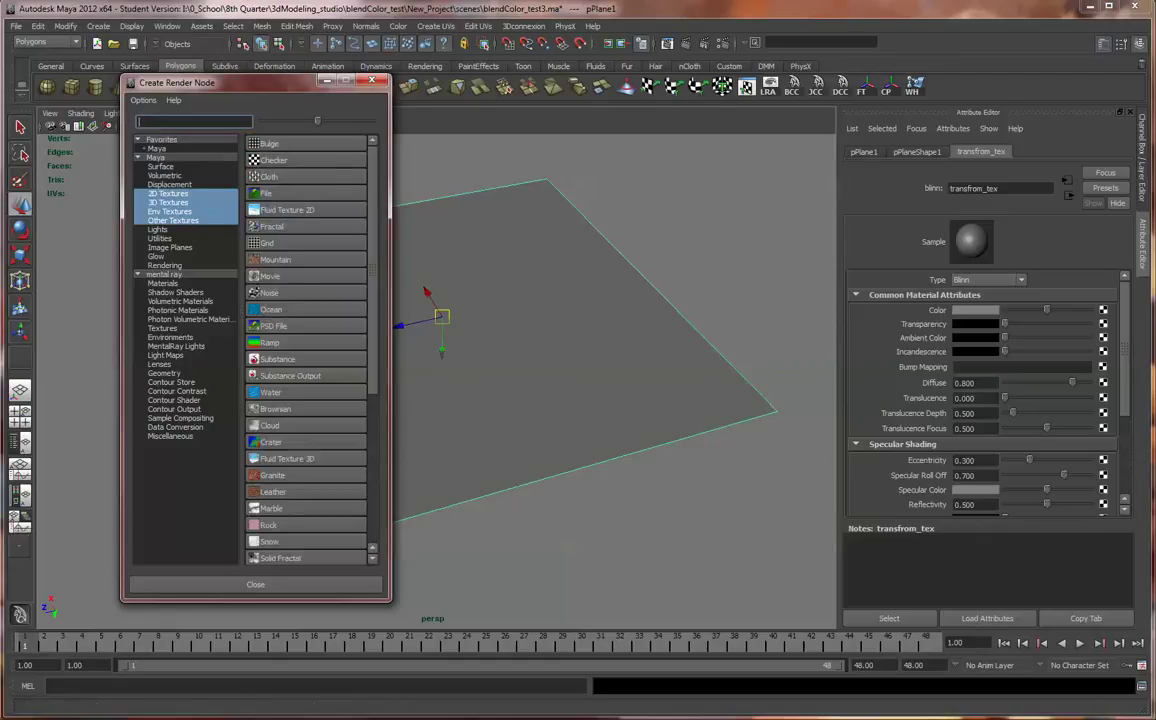
pyautogui.click(158, 157)
pyautogui.click(189, 121)
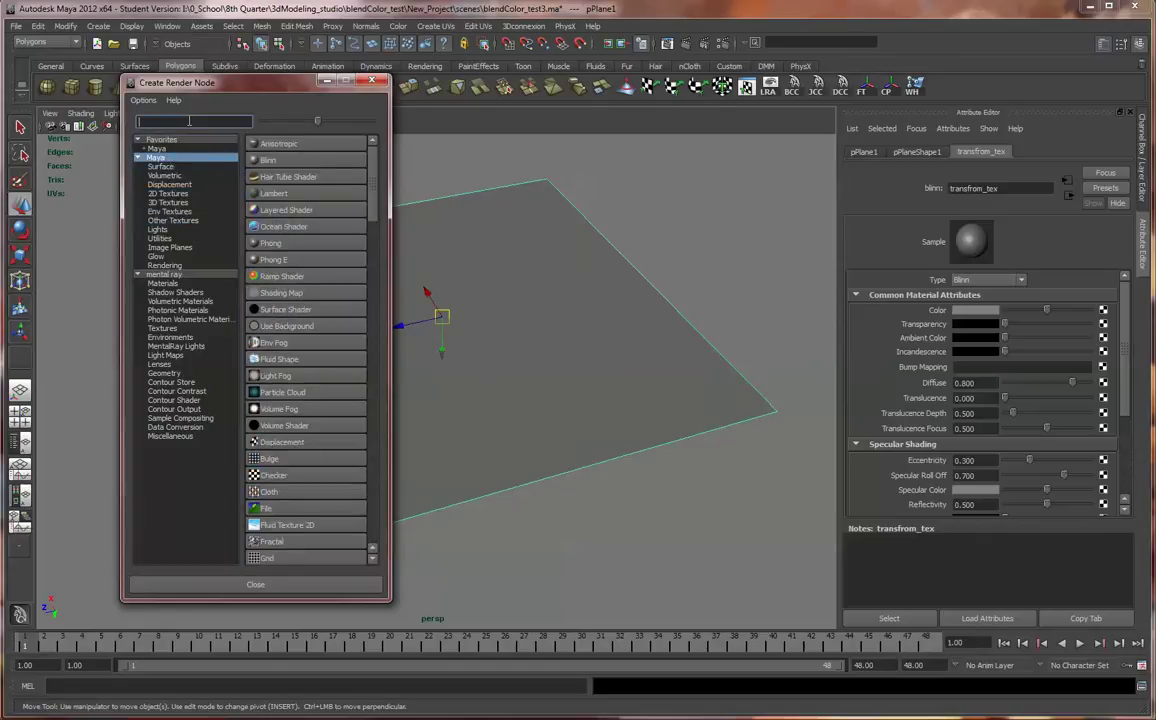
pyautogui.write('ble')
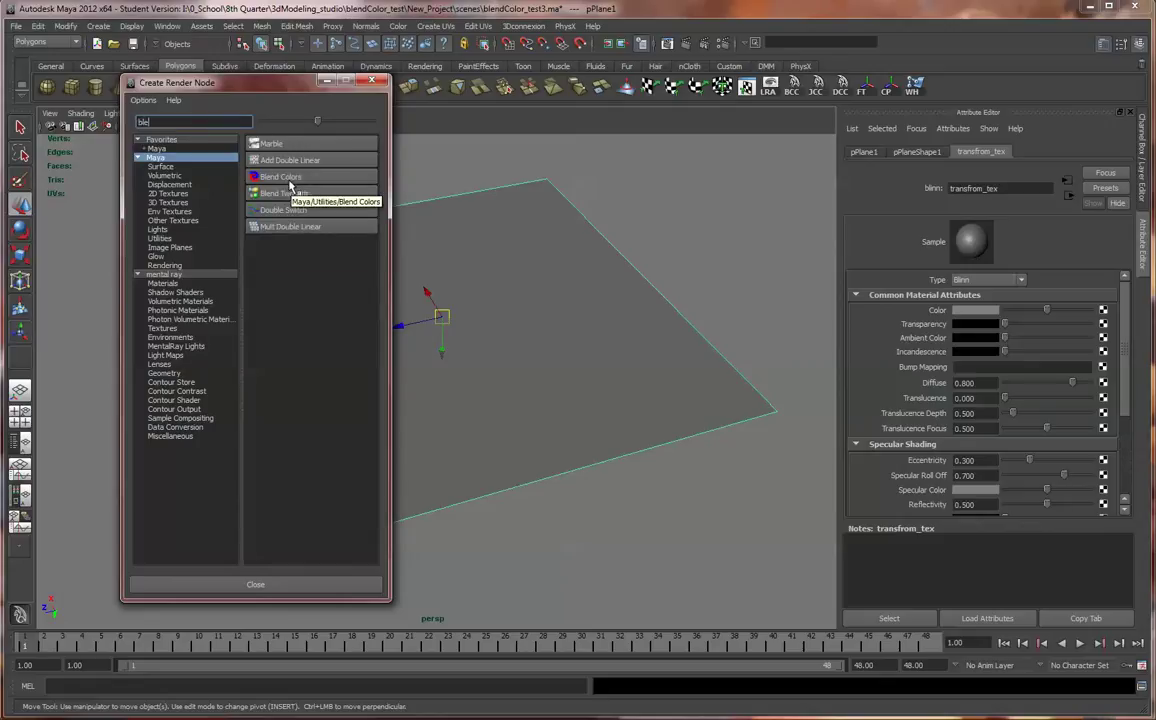
pyautogui.click(281, 177)
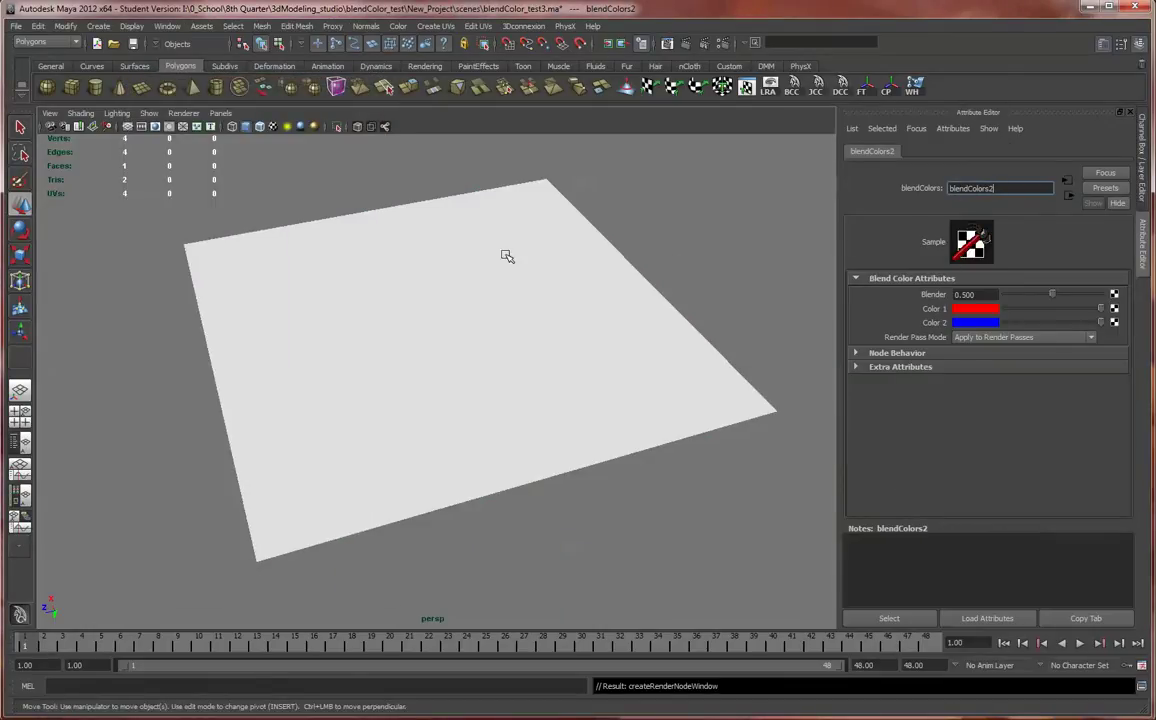
# Turn on textured viewport display and slide Blender from 0 (blue) to 1.000 (red).
pyautogui.keyDown('alt'); pyautogui.moveTo(513, 369); pyautogui.dragTo(478, 366); pyautogui.keyUp('alt')
pyautogui.keyDown('alt'); pyautogui.moveTo(620, 300); pyautogui.dragTo(265, 137); pyautogui.keyUp('alt')
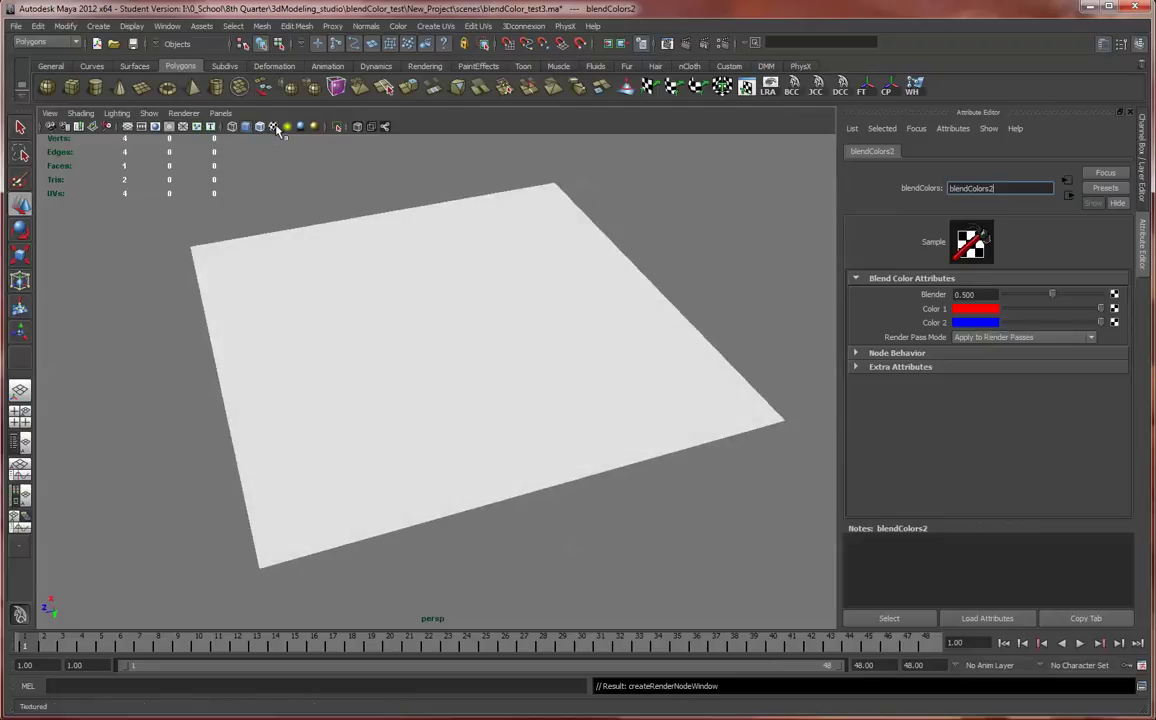
pyautogui.click(259, 127)
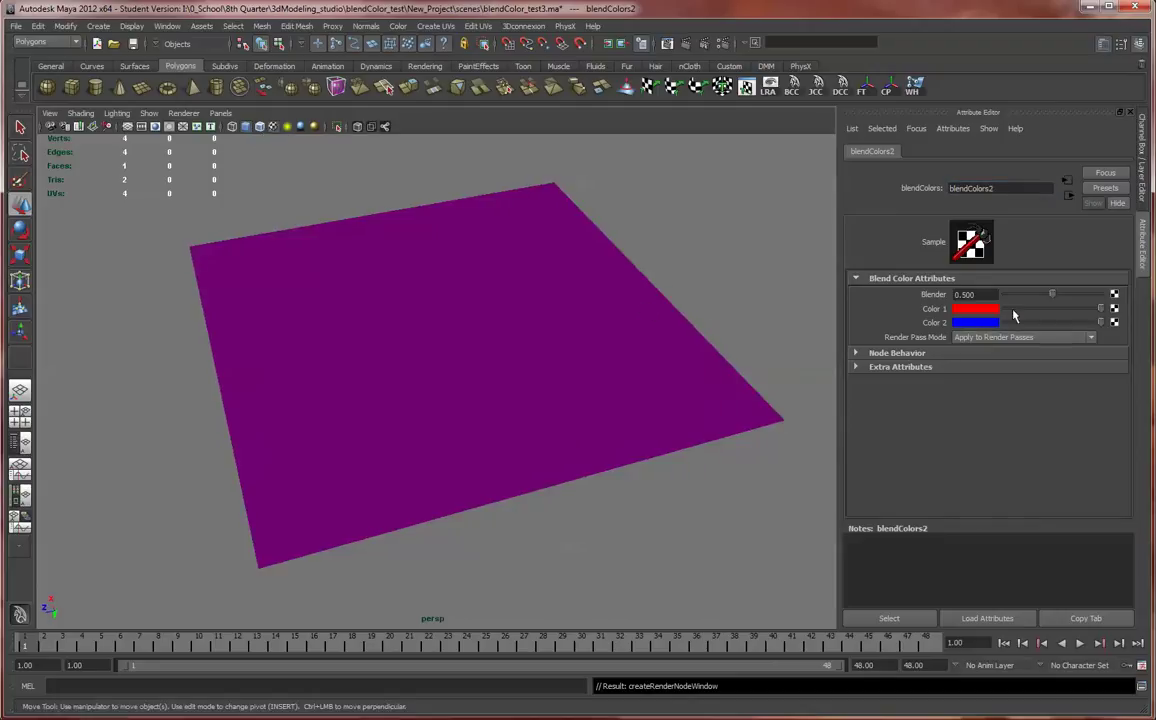
pyautogui.keyDown('alt'); pyautogui.moveTo(800, 320); pyautogui.dragTo(990, 358); pyautogui.keyUp('alt')
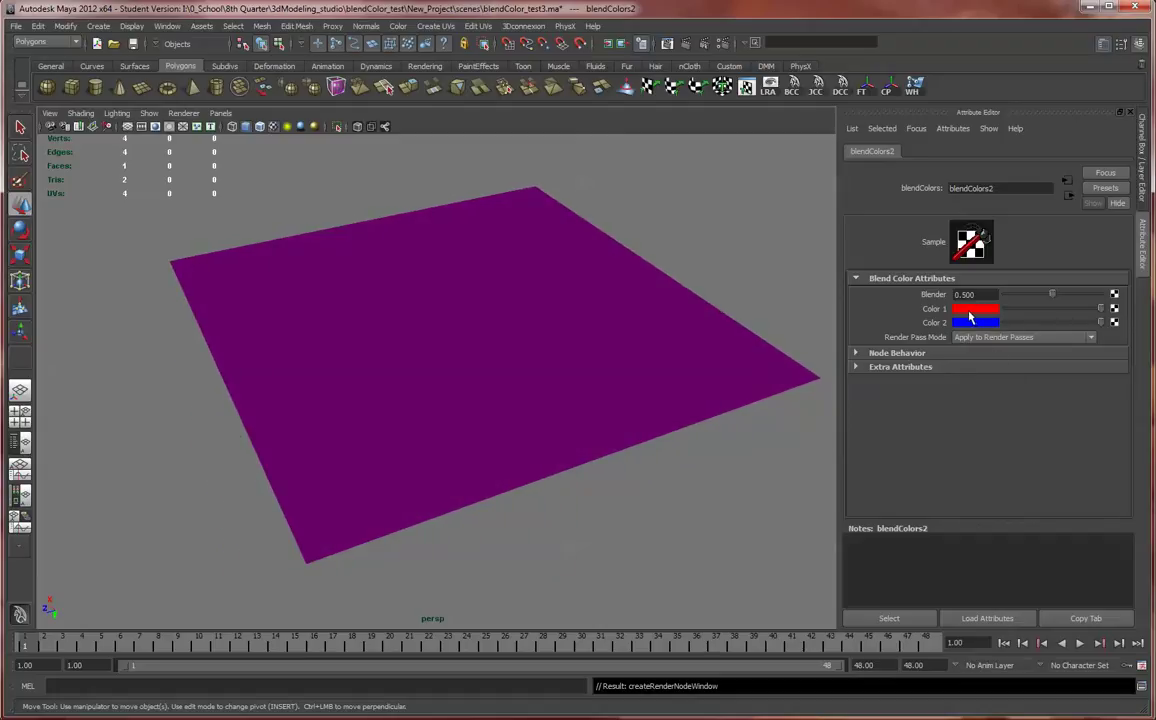
pyautogui.keyDown('alt'); pyautogui.moveTo(969, 316); pyautogui.dragTo(360, 286); pyautogui.keyUp('alt')
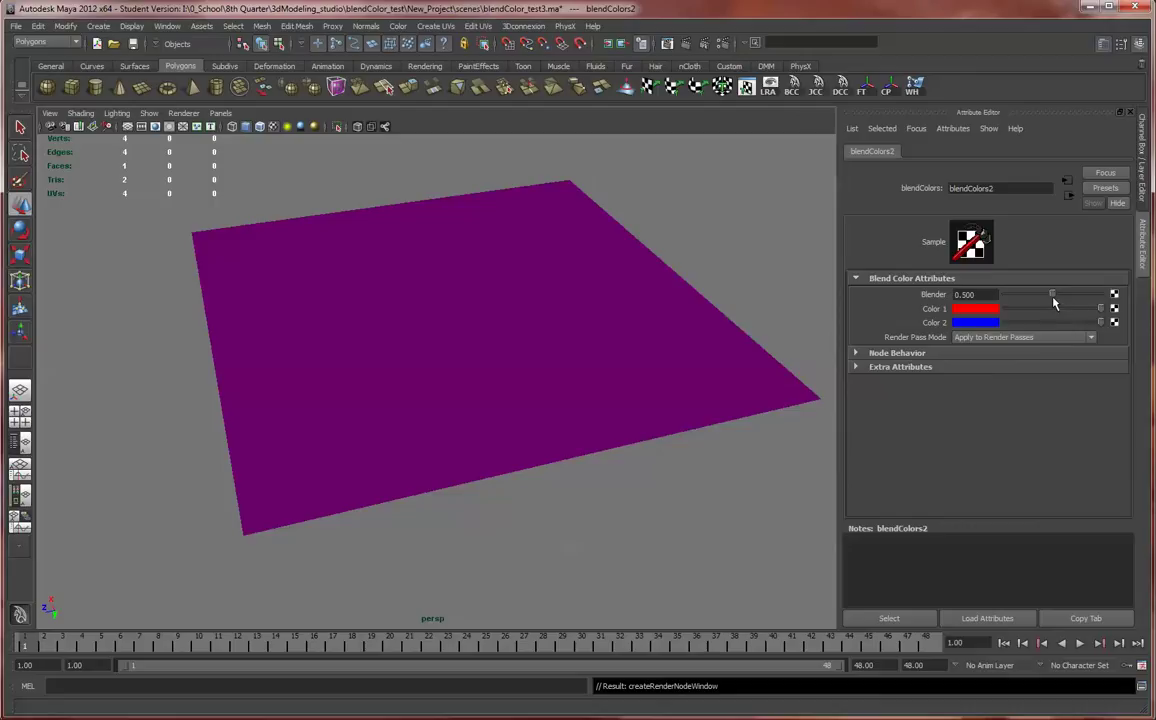
pyautogui.moveTo(1052, 296); pyautogui.dragTo(995, 298)
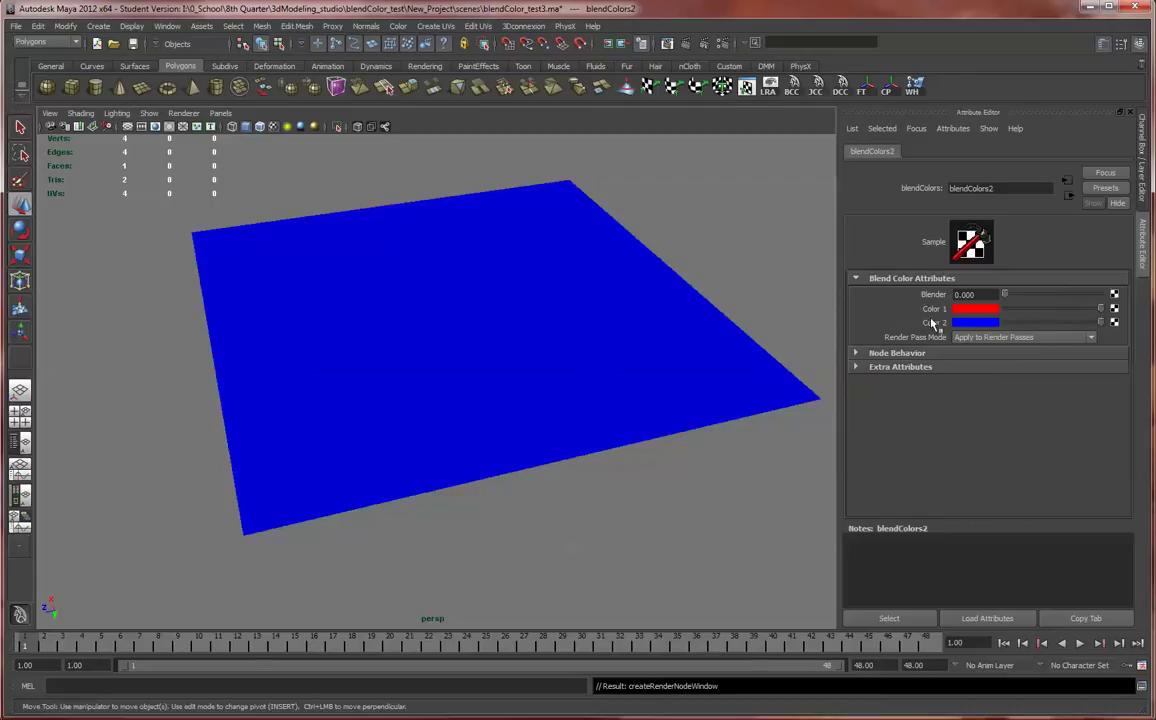
pyautogui.moveTo(1005, 296); pyautogui.dragTo(1118, 297)
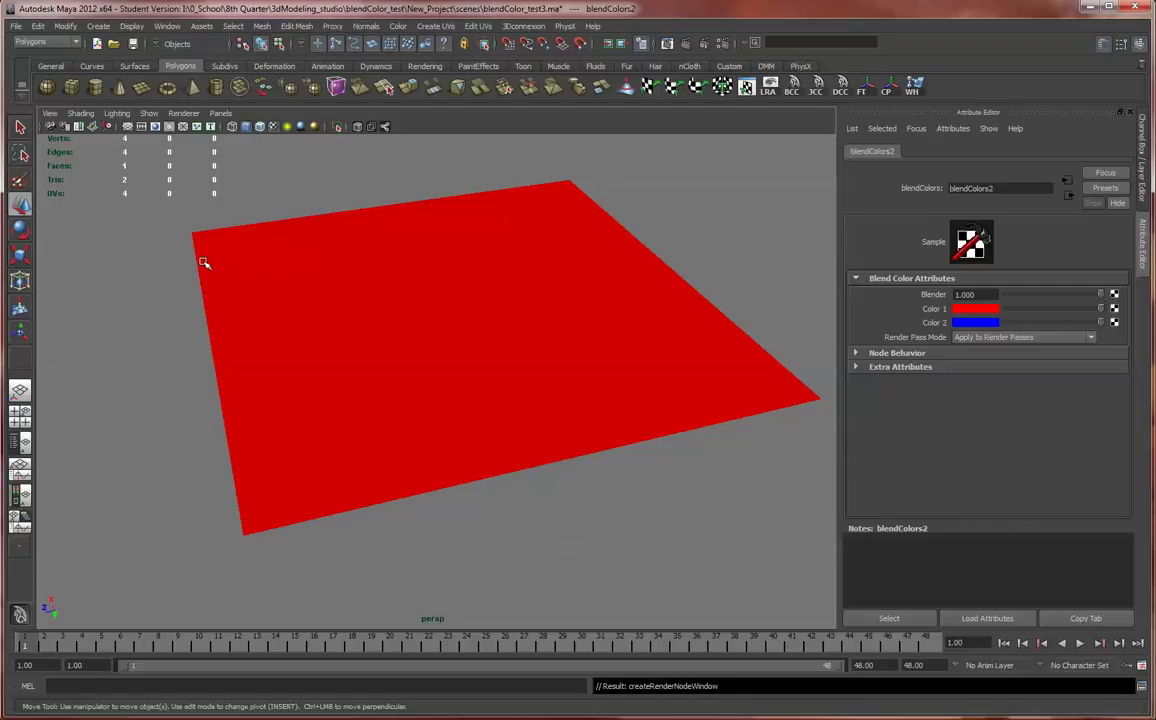
# Open the Hypershade, hide its Create bar, and reposition the wood_tex node in the work area.
pyautogui.click(172, 26)
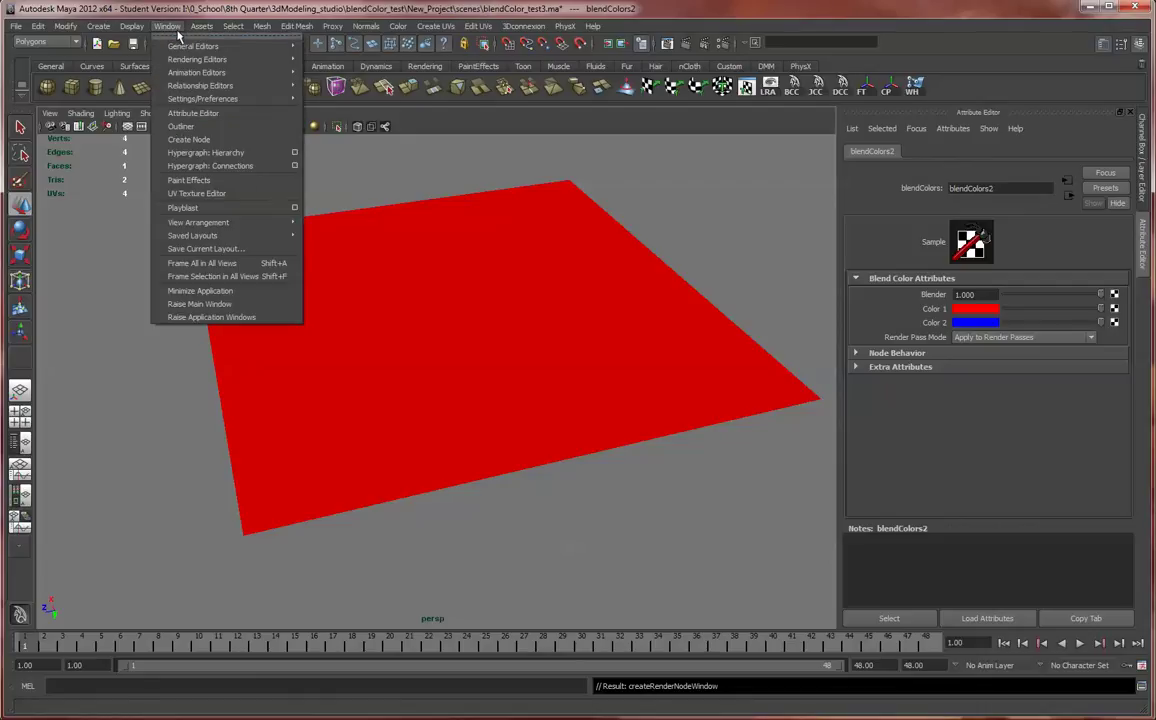
pyautogui.moveTo(208, 77)
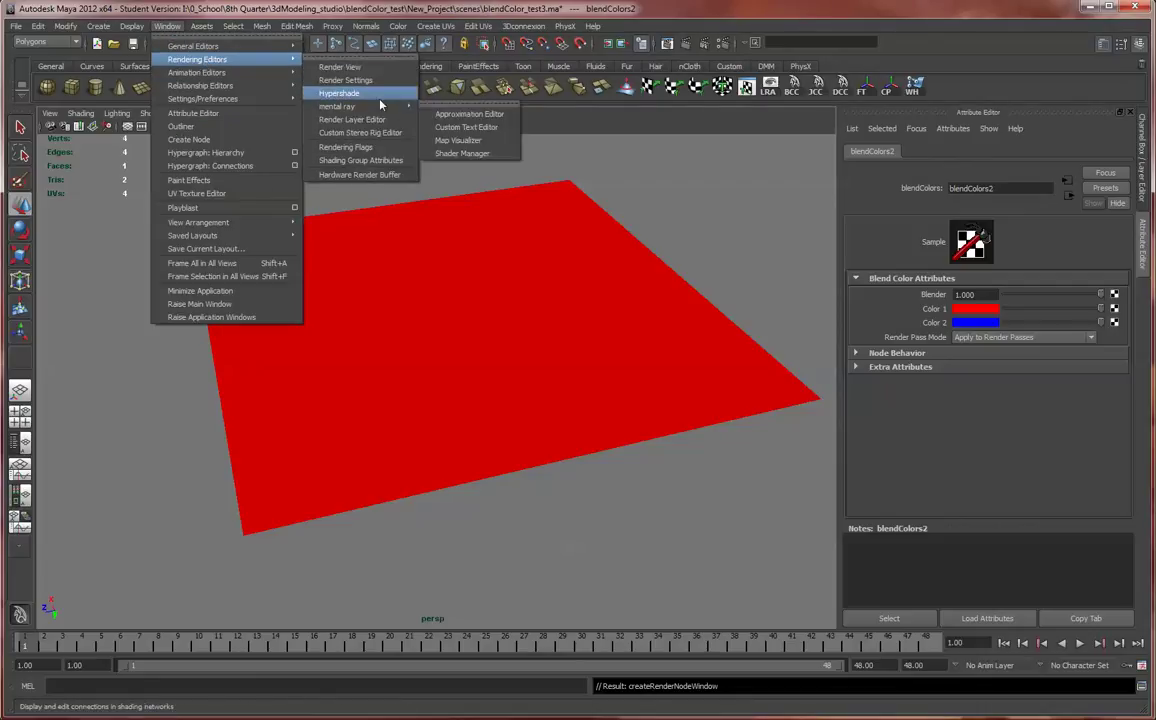
pyautogui.click(340, 93)
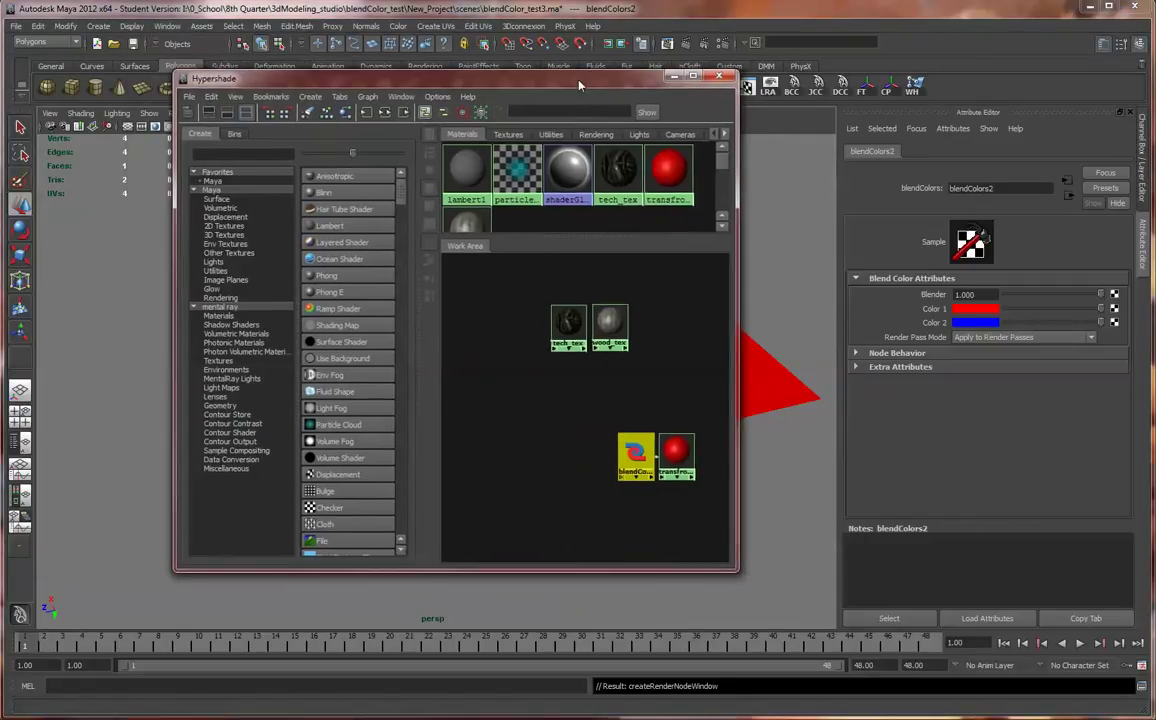
pyautogui.moveTo(578, 85); pyautogui.dragTo(453, 76)
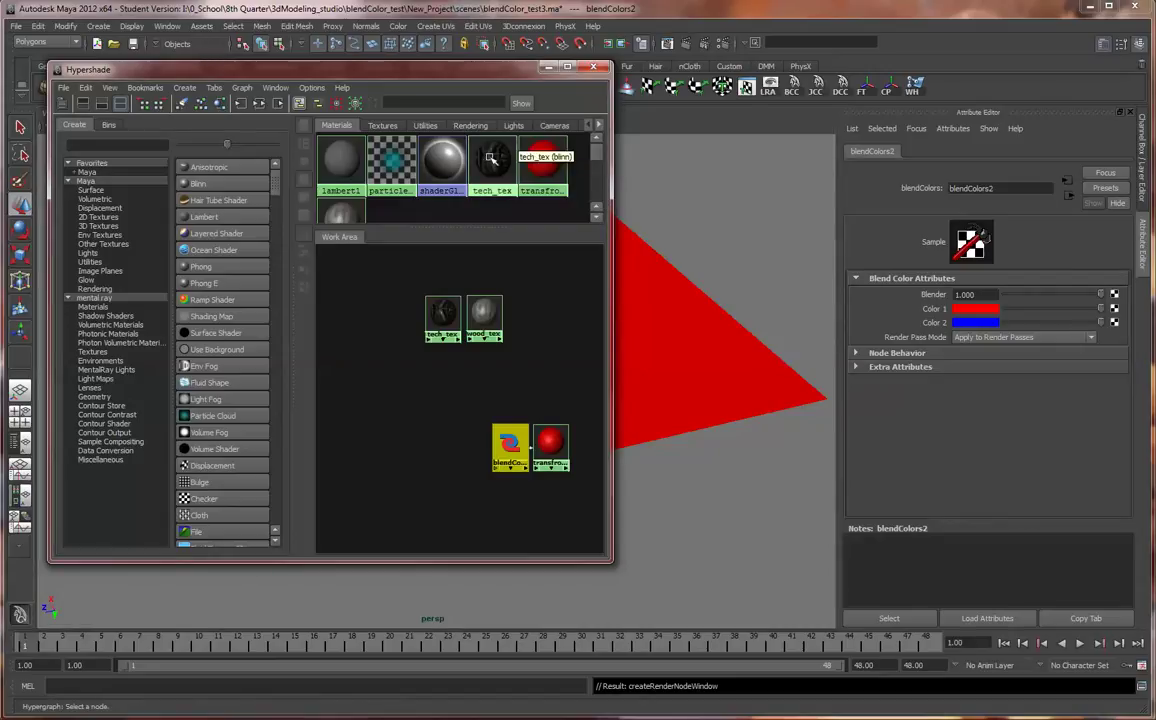
pyautogui.moveTo(497, 227); pyautogui.dragTo(497, 240)
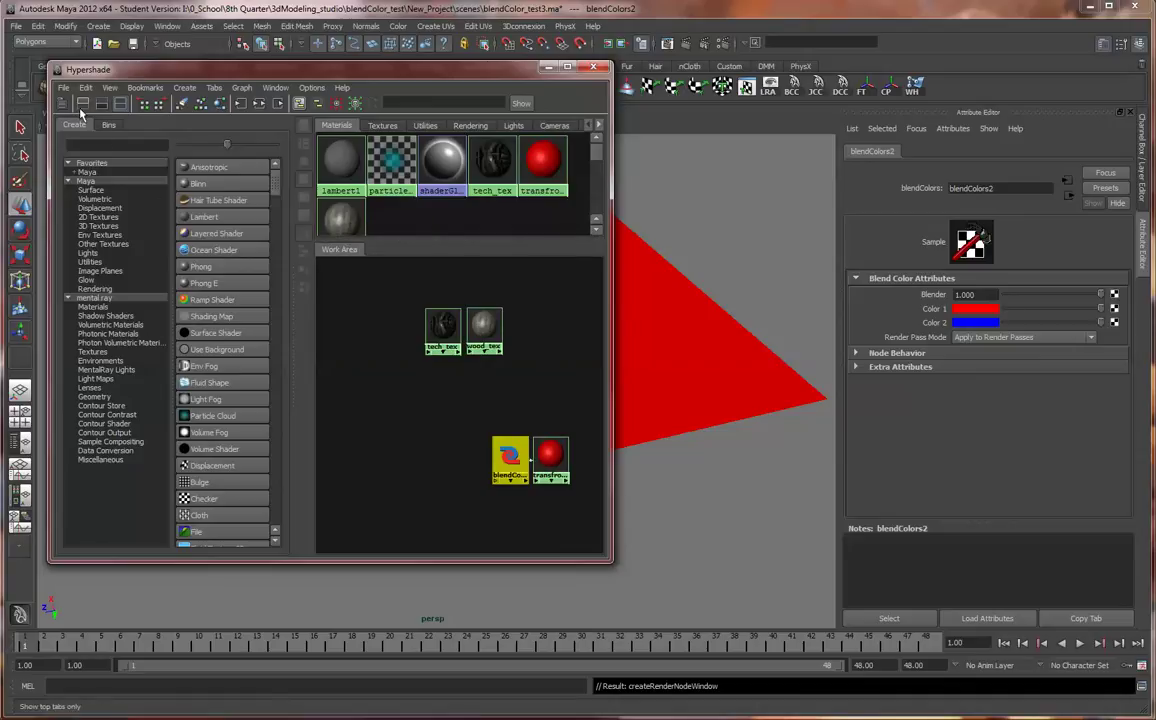
pyautogui.click(62, 103)
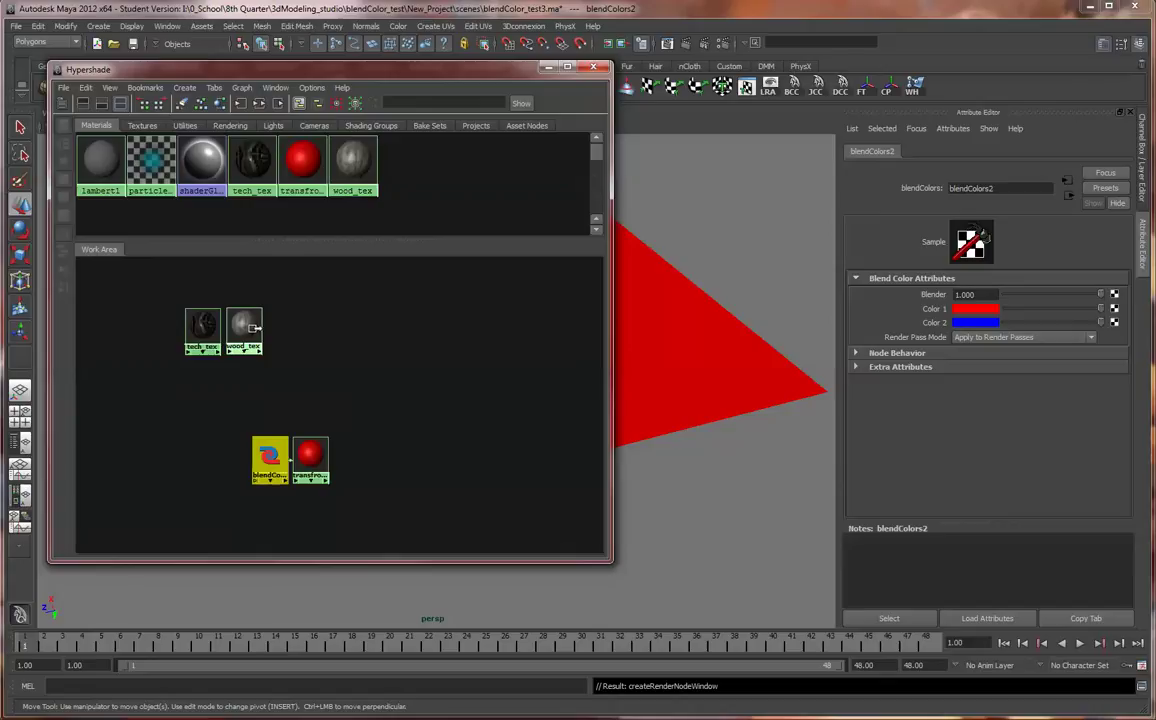
pyautogui.moveTo(242, 325); pyautogui.dragTo(194, 351)
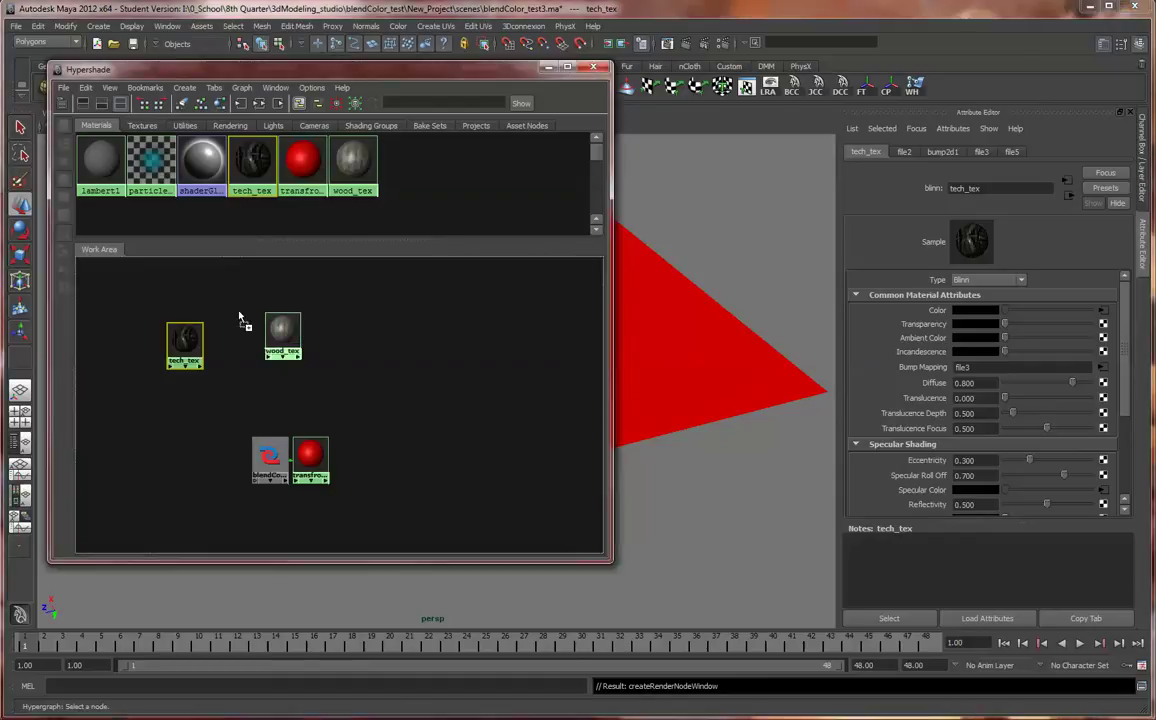
# Connect wood_tex to blendColors2 color1 and tech_tex to color2.
pyautogui.moveTo(287, 338); pyautogui.dragTo(256, 334)
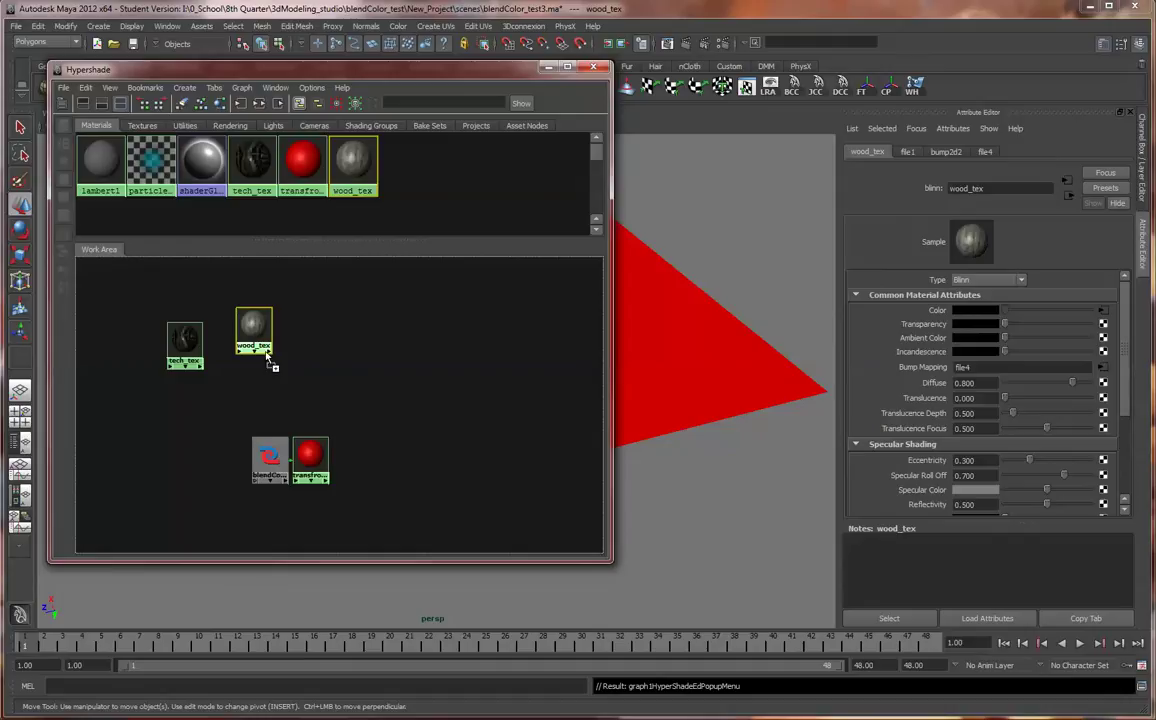
pyautogui.moveTo(267, 456); pyautogui.dragTo(267, 457, button='middle')
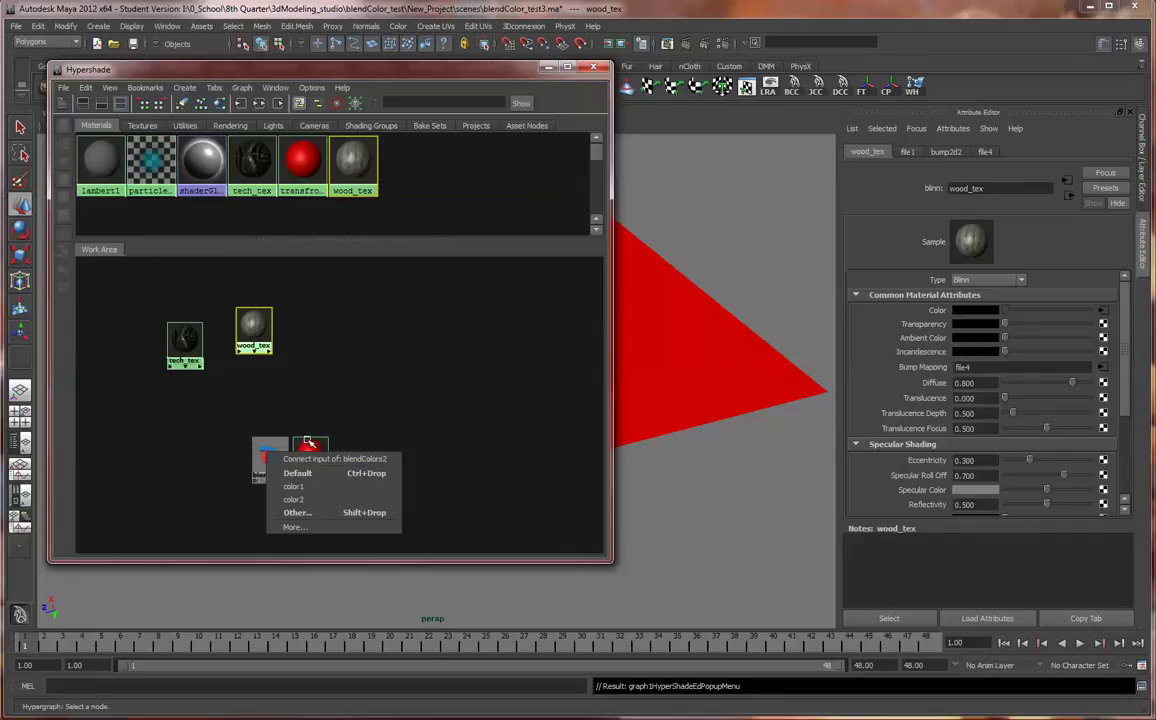
pyautogui.click(303, 488)
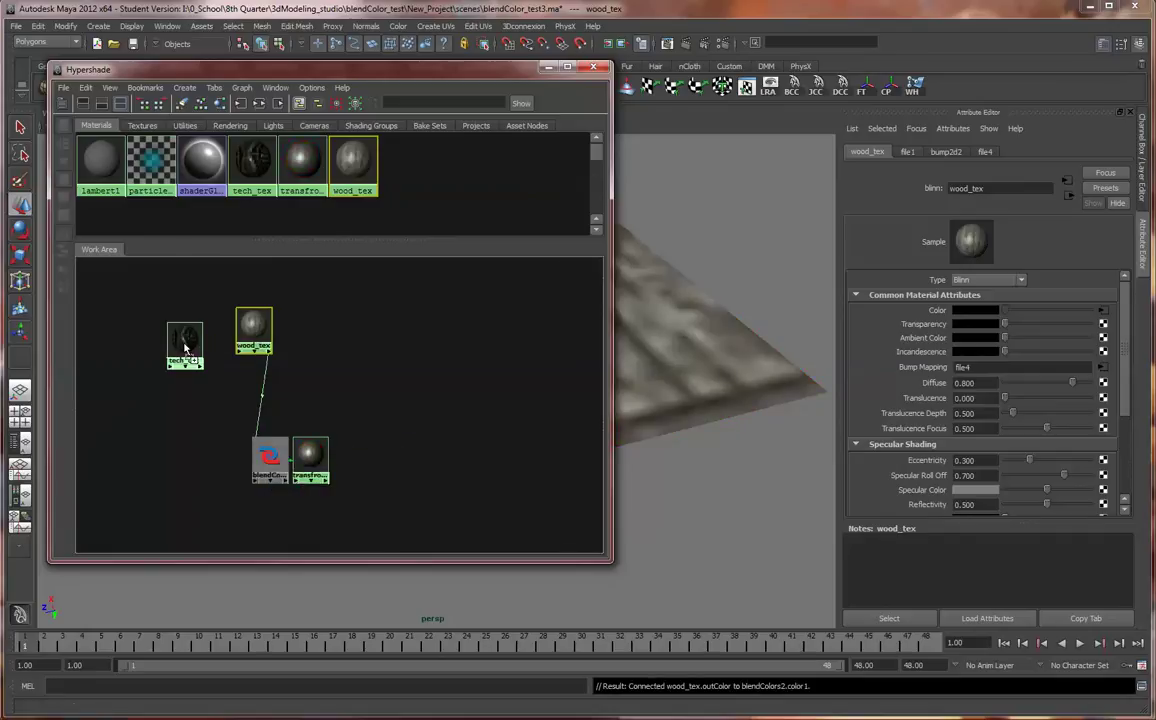
pyautogui.moveTo(272, 460); pyautogui.dragTo(270, 460, button='middle')
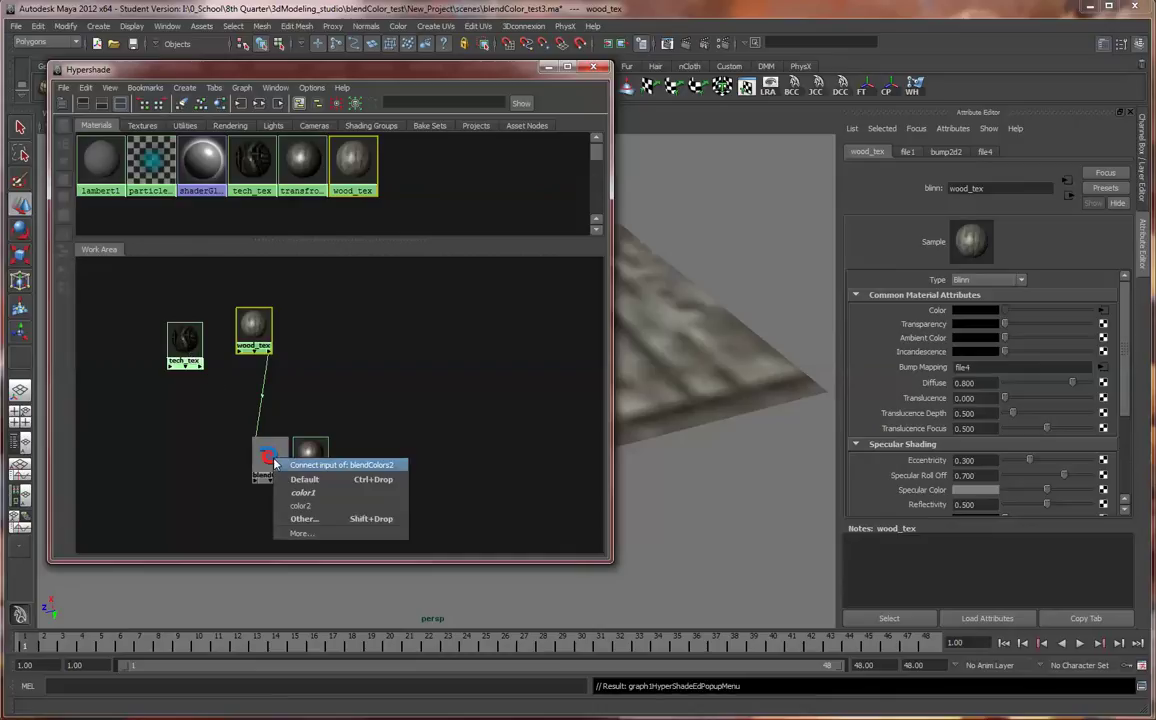
pyautogui.click(302, 506)
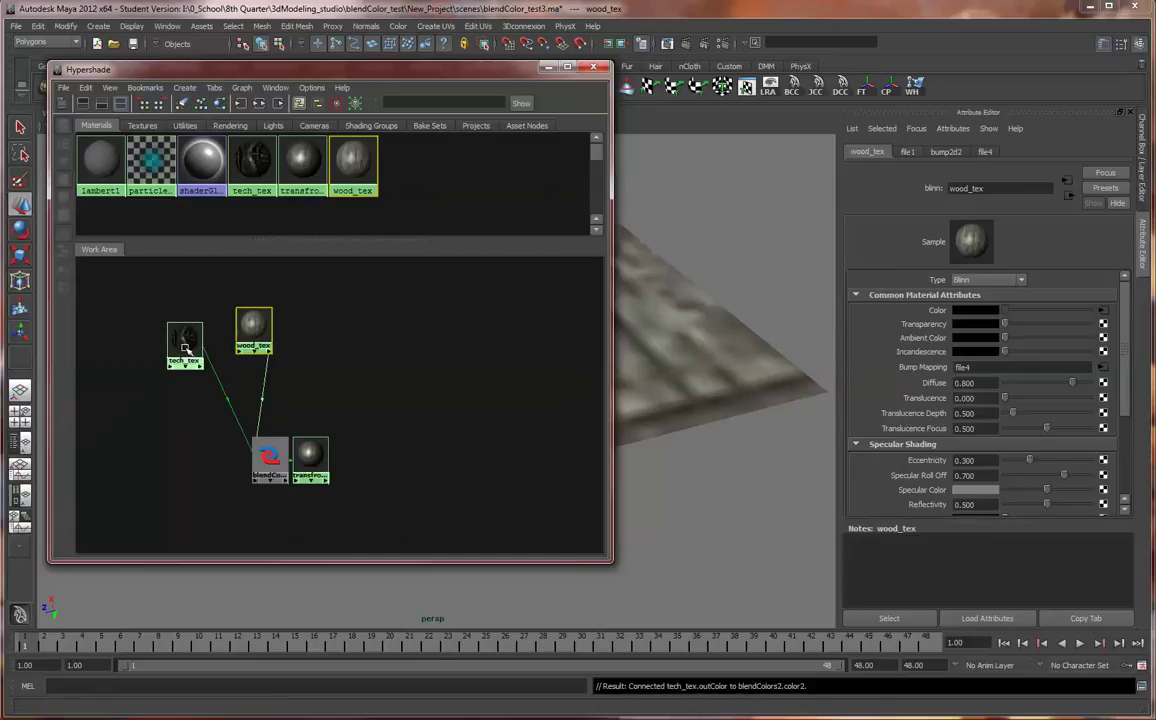
# Move tech_tex and wood_tex to the lower left and minimize the Hypershade.
pyautogui.moveTo(181, 338); pyautogui.dragTo(196, 483)
pyautogui.moveTo(253, 322); pyautogui.dragTo(196, 424)
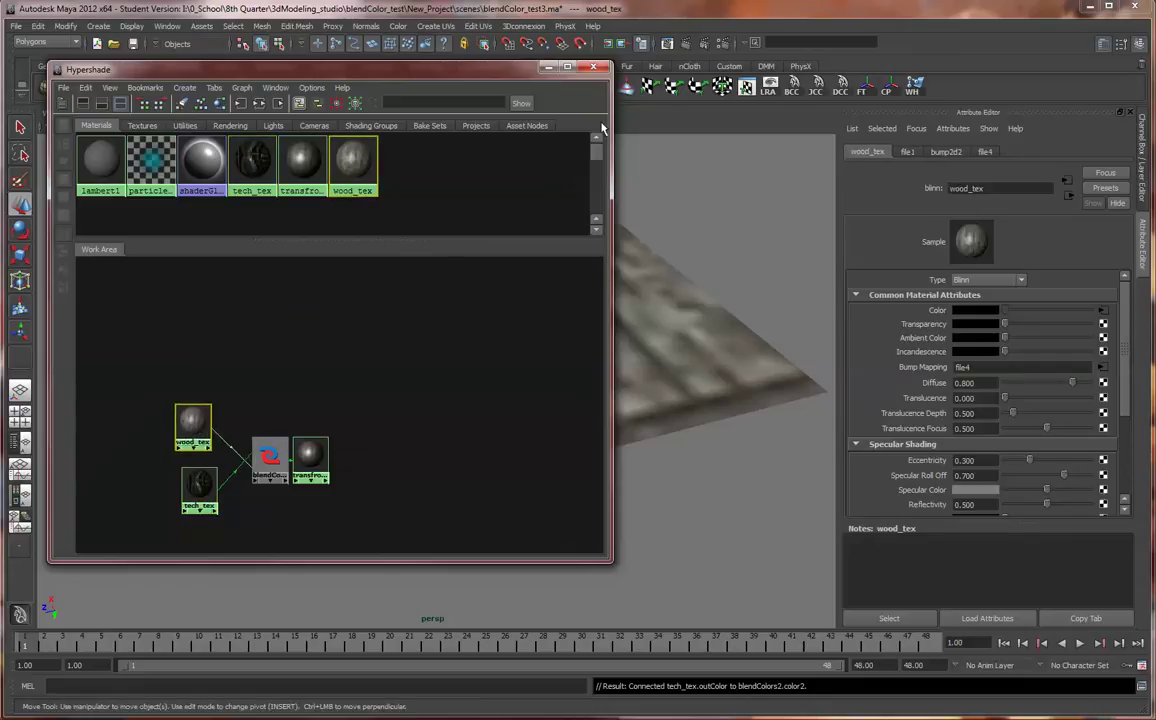
pyautogui.click(548, 67)
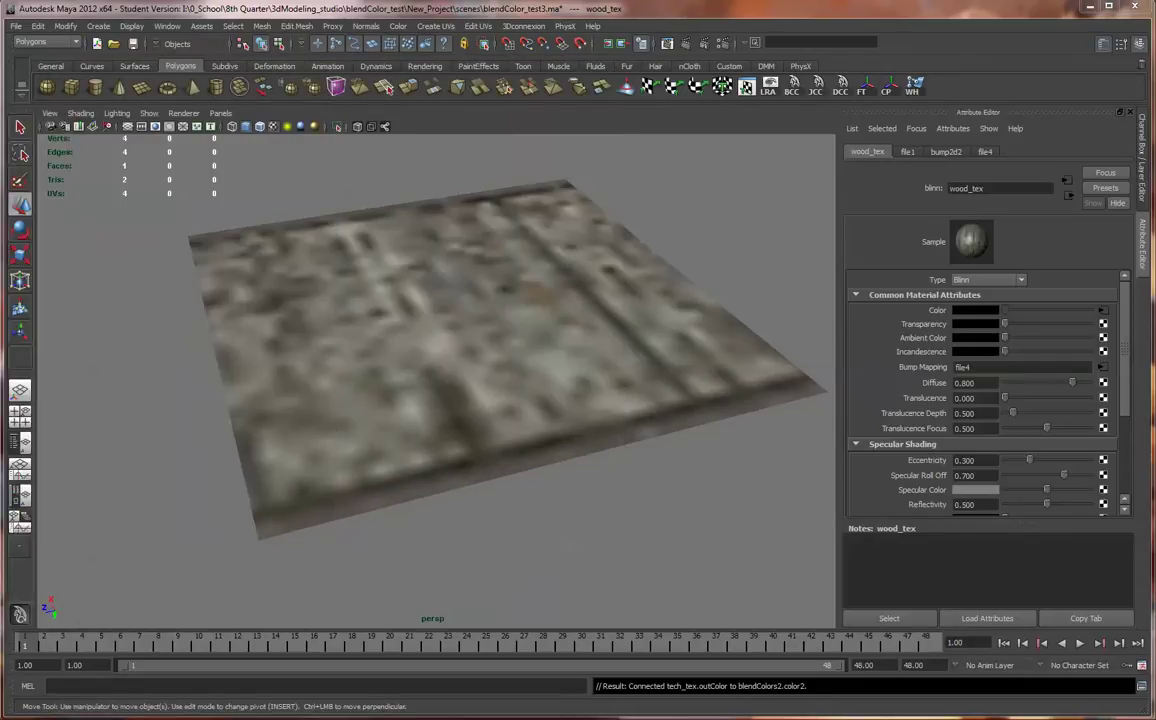
# Render the current frame of the wood-textured plane with mental ray, then close Render View.
pyautogui.moveTo(449, 253)
pyautogui.keyDown('alt'); pyautogui.mouseDown()
pyautogui.moveTo(508, 261)
pyautogui.moveTo(245, 250)
pyautogui.moveTo(219, 276)
pyautogui.moveTo(444, 361)
pyautogui.moveTo(328, 333)
pyautogui.moveTo(464, 322)
pyautogui.moveTo(305, 150)
pyautogui.moveTo(318, 137)
pyautogui.mouseUp(); pyautogui.keyUp('alt')
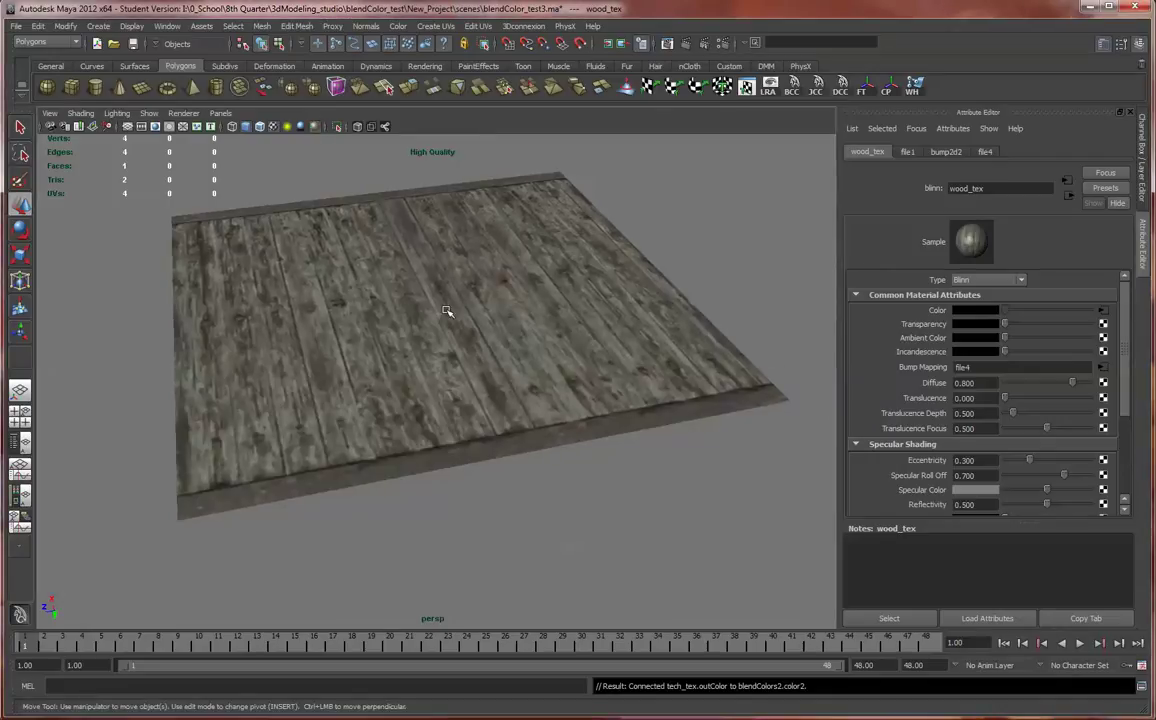
pyautogui.keyDown('alt'); pyautogui.moveTo(448, 290); pyautogui.dragTo(478, 270); pyautogui.keyUp('alt')
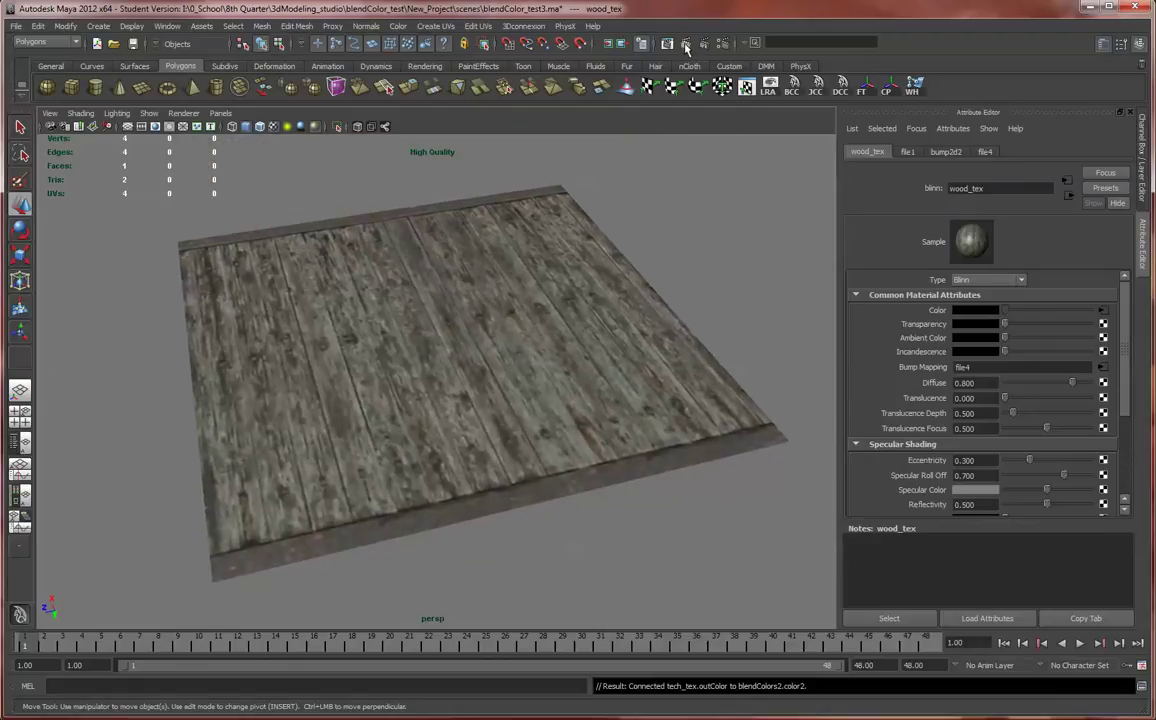
pyautogui.click(686, 45)
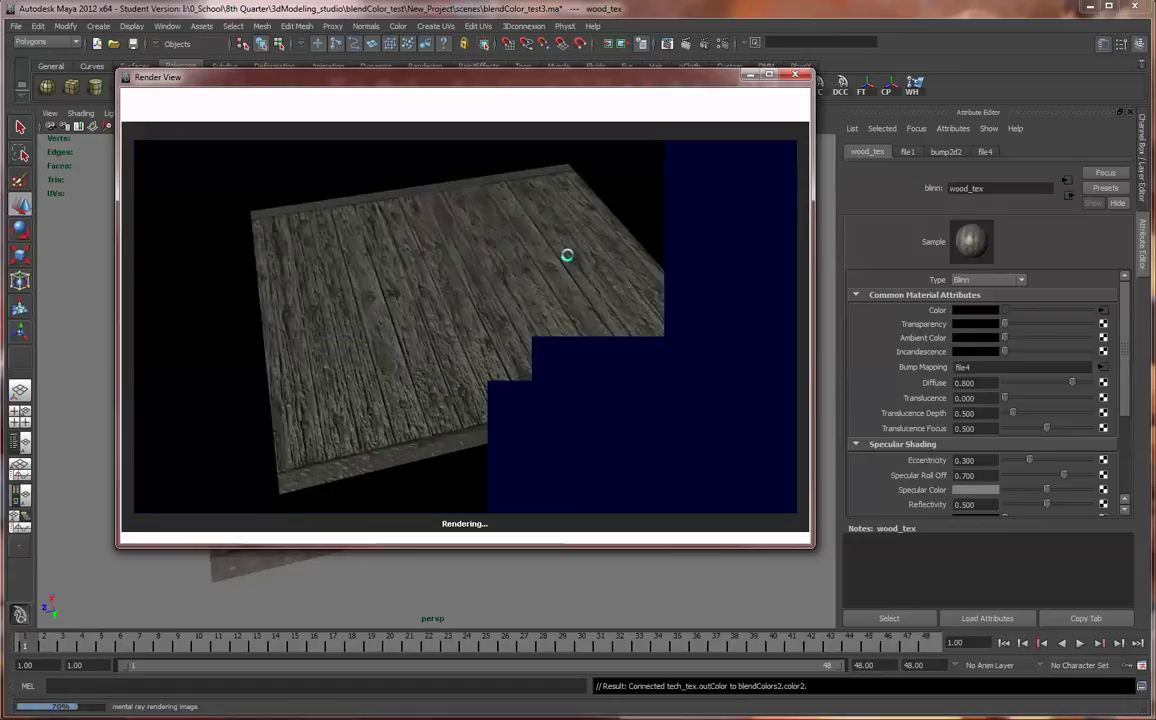
pyautogui.click(797, 77)
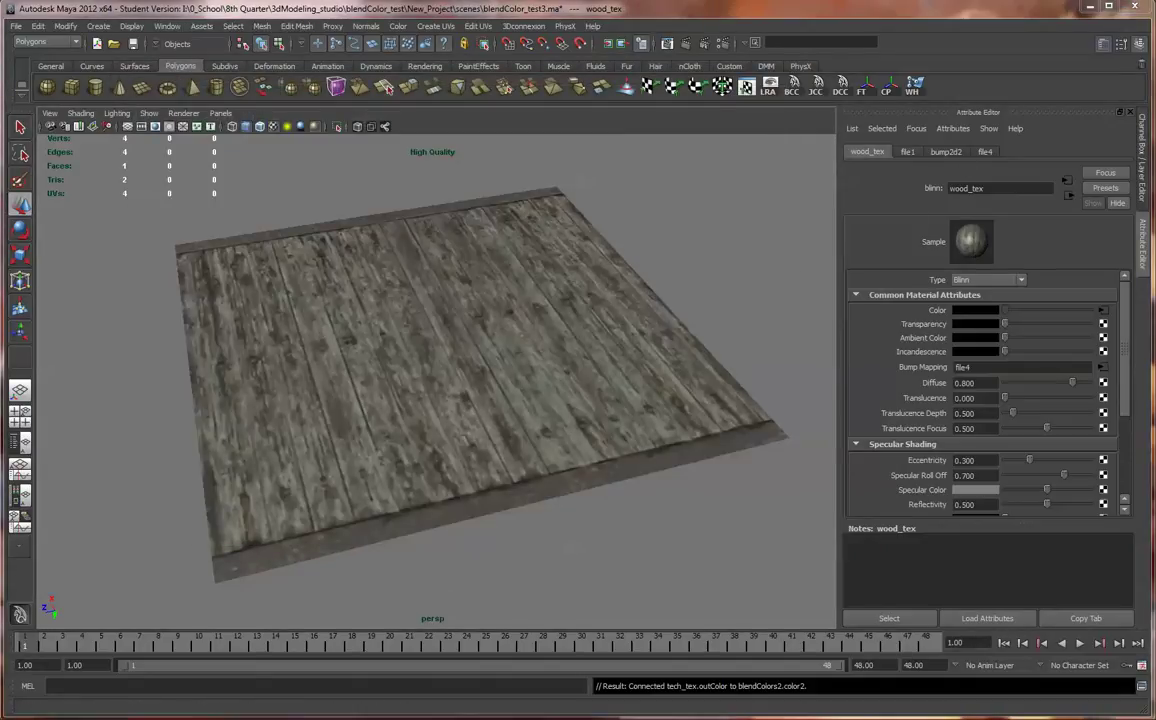
# Select blendColors2 in the Hypershade, then preview Blender at 0 (tech) and back at 1 (wood).
pyautogui.moveTo(406, 56); pyautogui.dragTo(456, 68)
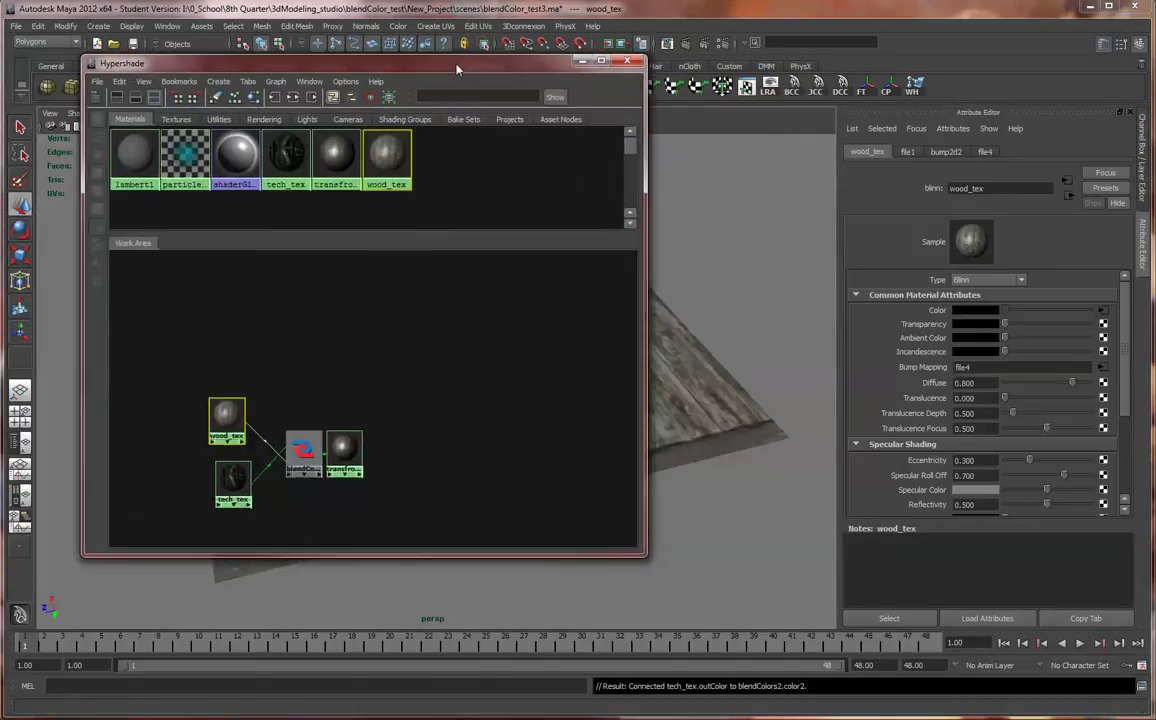
pyautogui.click(305, 447)
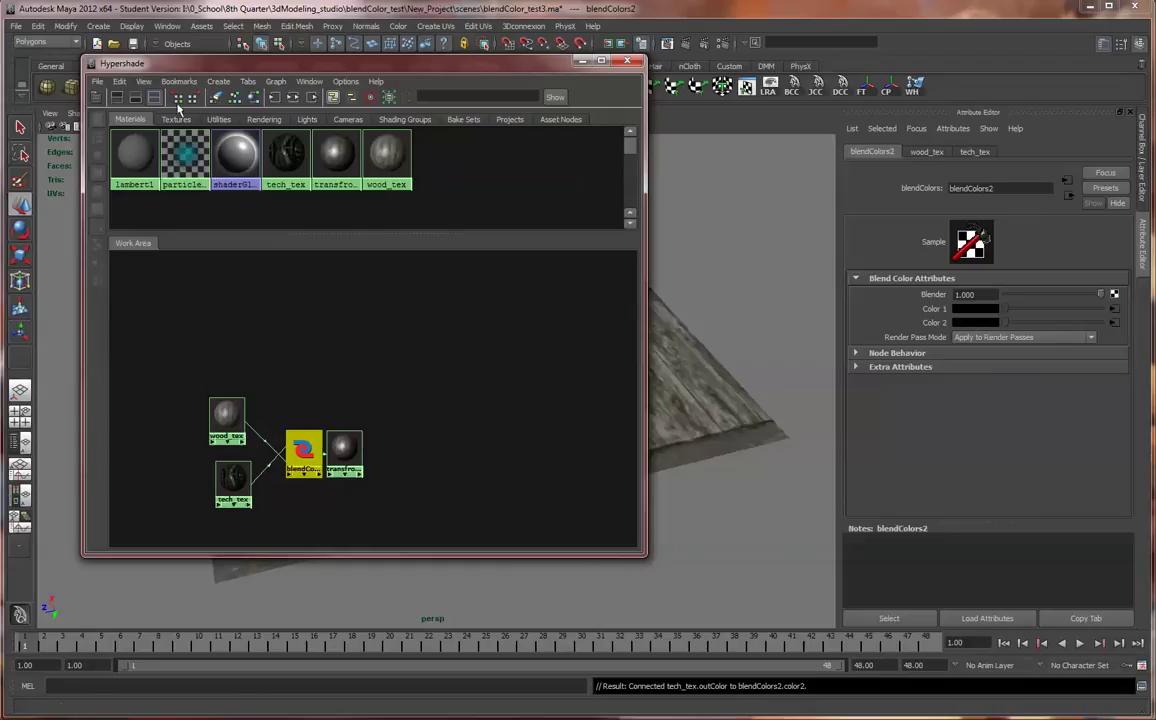
pyautogui.hotkey('alt', 'F4')
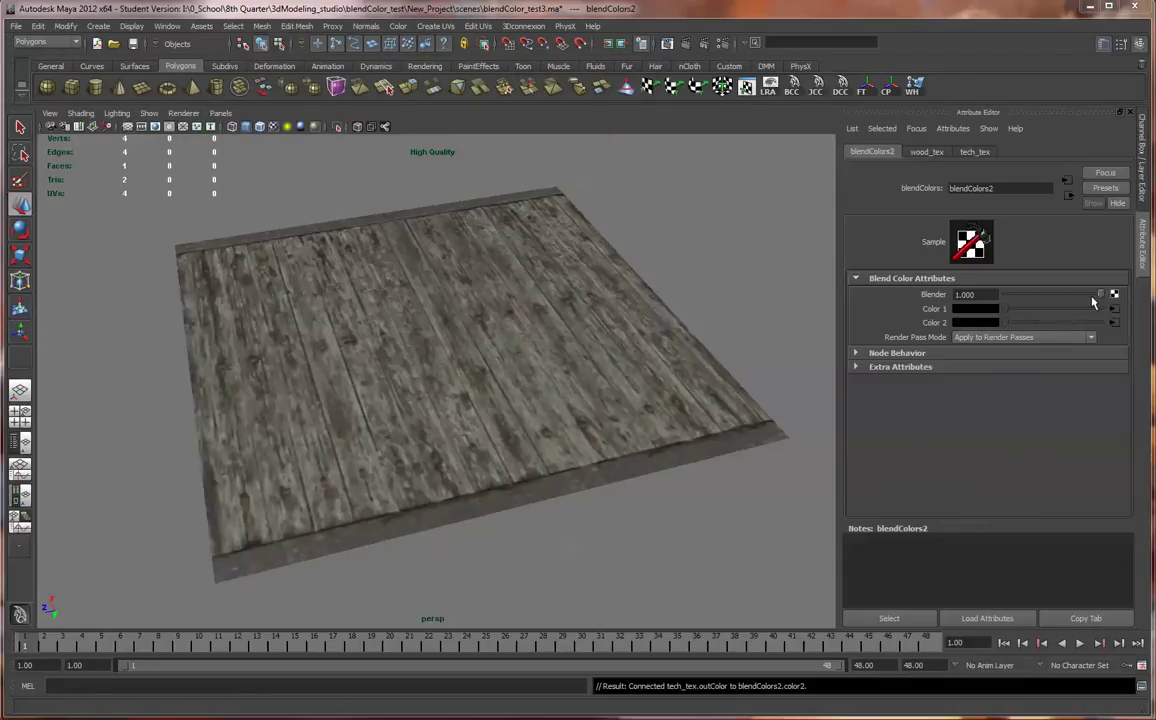
pyautogui.moveTo(1103, 297); pyautogui.dragTo(996, 302)
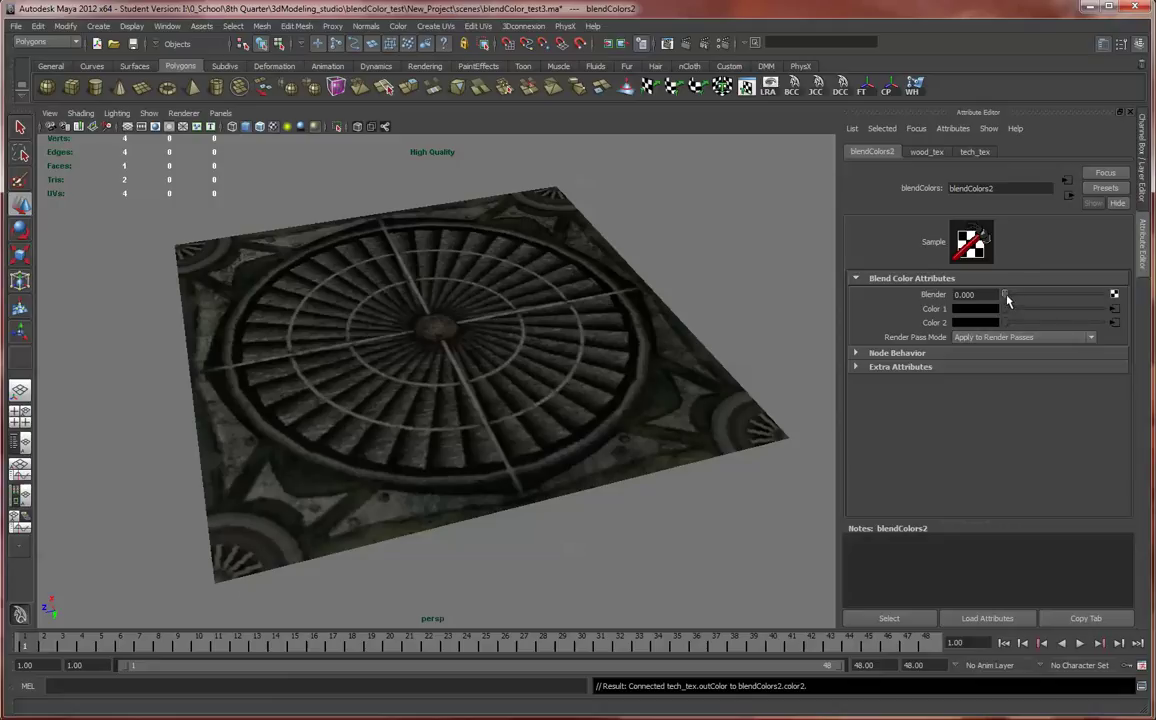
pyautogui.click(1116, 292)
# Key Blender at 1 on frame 1 and at 0 on frame 48.
pyautogui.rightClick(935, 297)
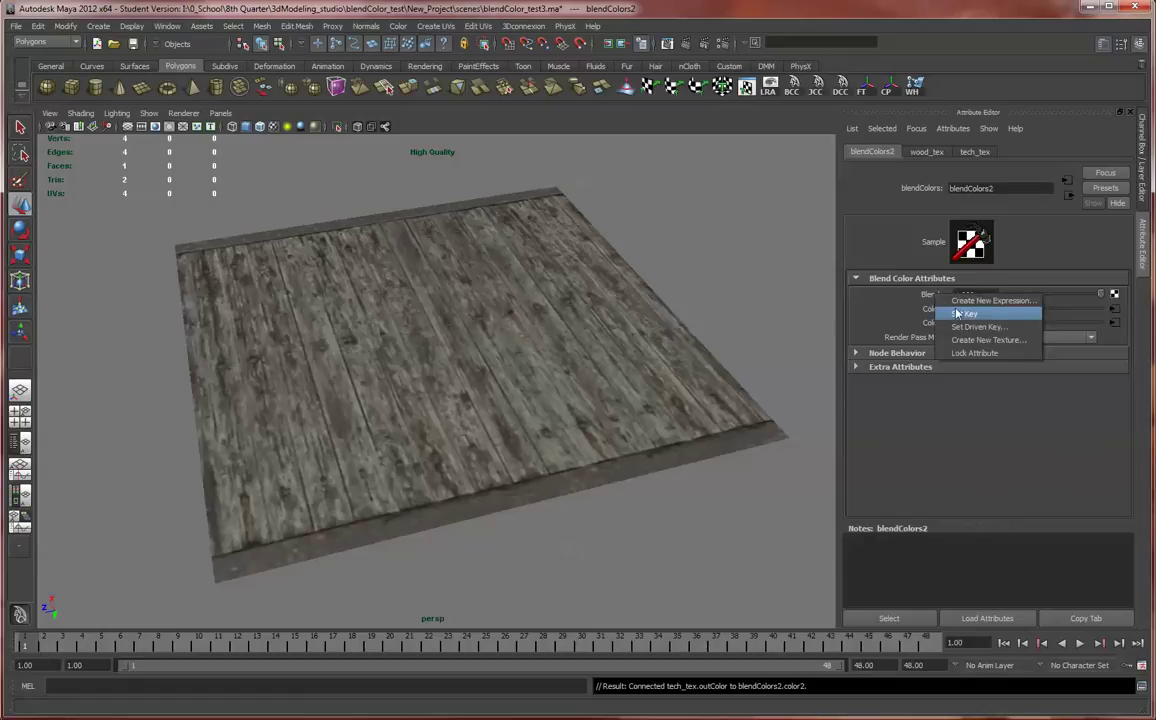
pyautogui.click(970, 312)
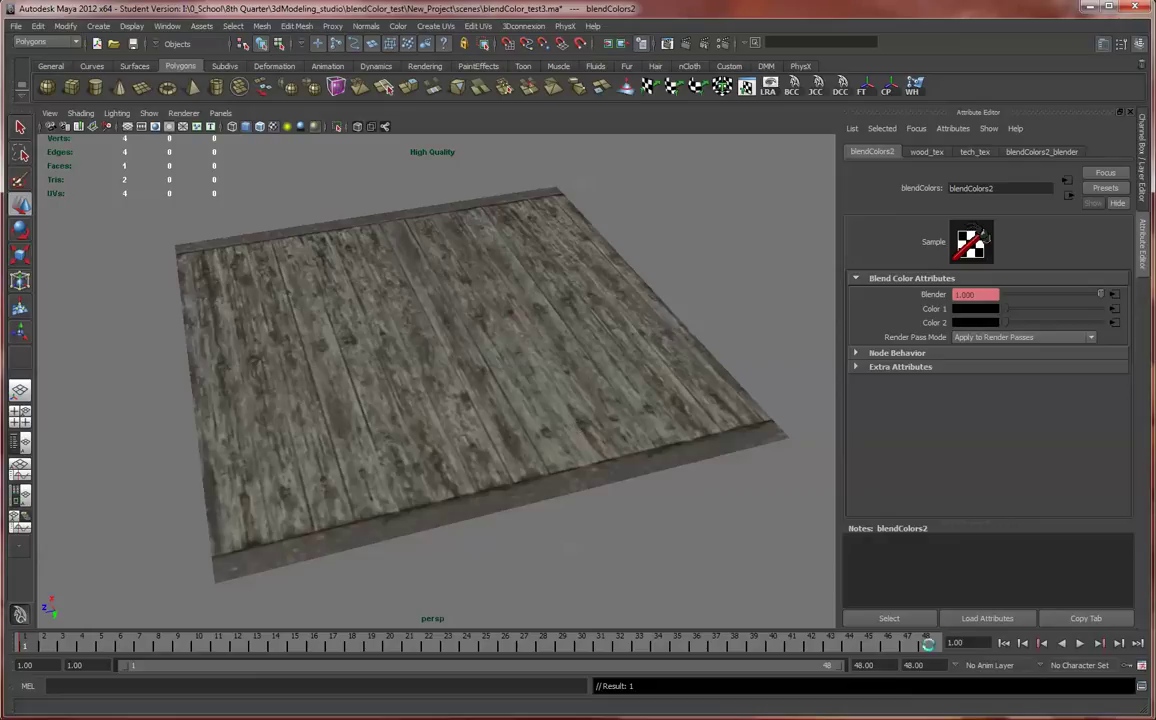
pyautogui.click(929, 646)
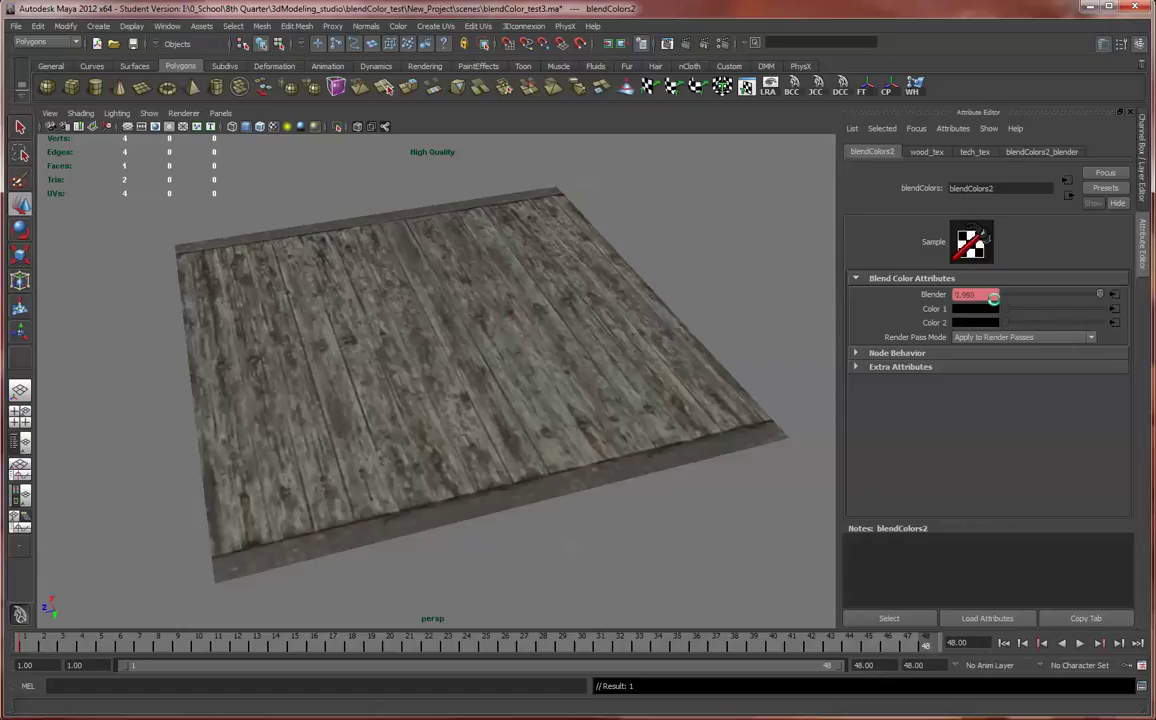
pyautogui.moveTo(994, 297); pyautogui.dragTo(941, 294)
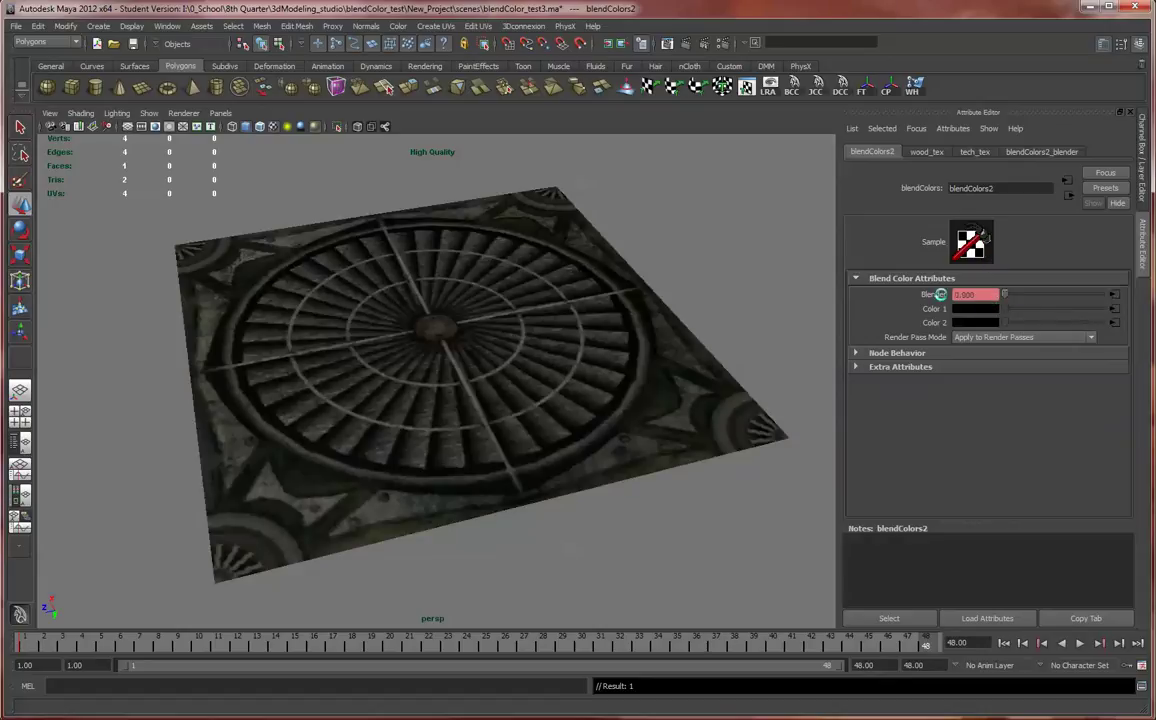
pyautogui.rightClick(957, 296)
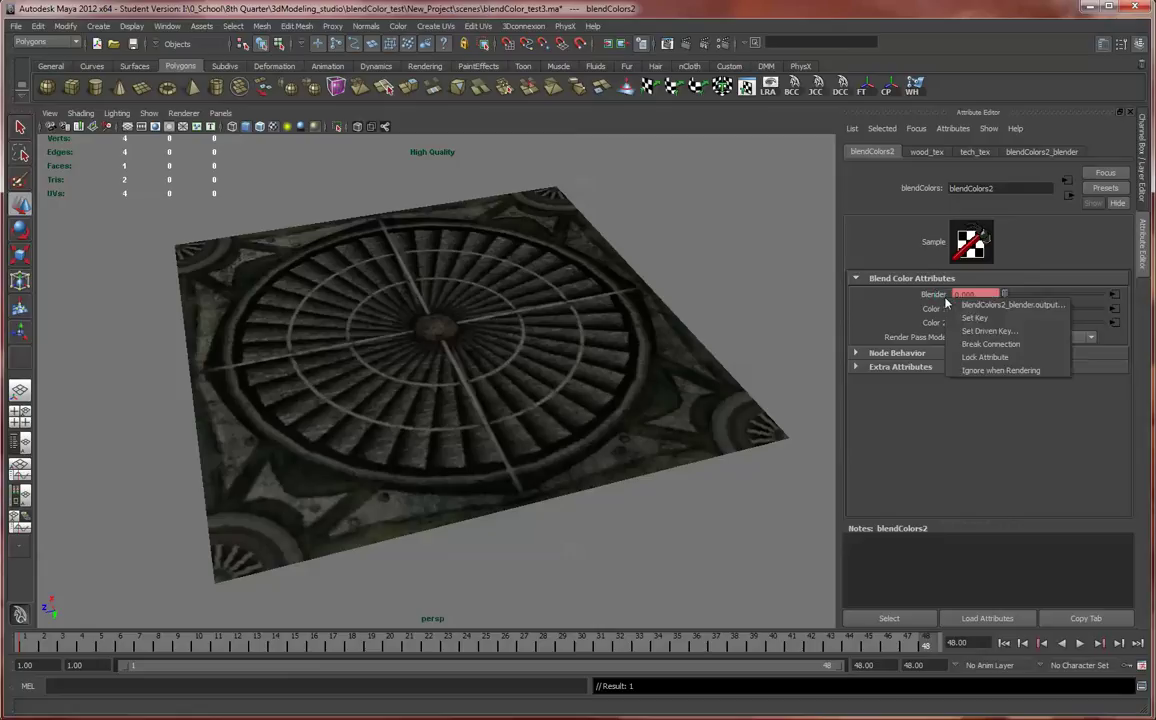
pyautogui.click(982, 319)
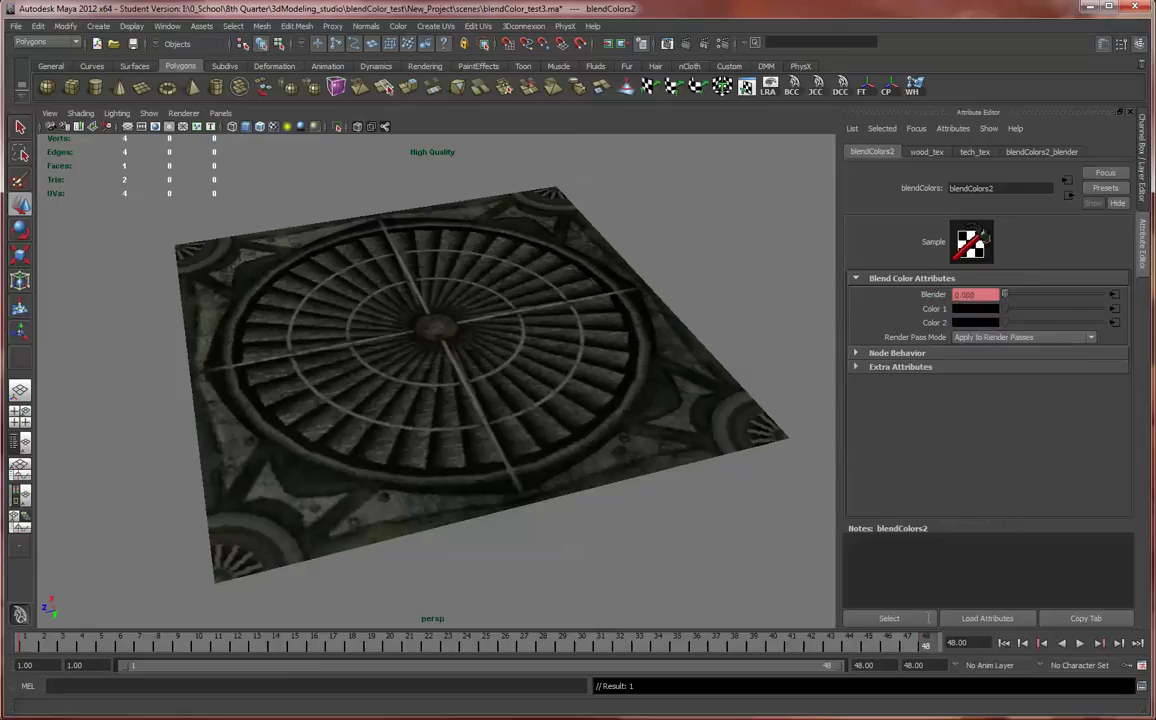
# Save the playback preferences, play the blend from frame 1, stop, and return to frame 1.
pyautogui.click(1143, 667)
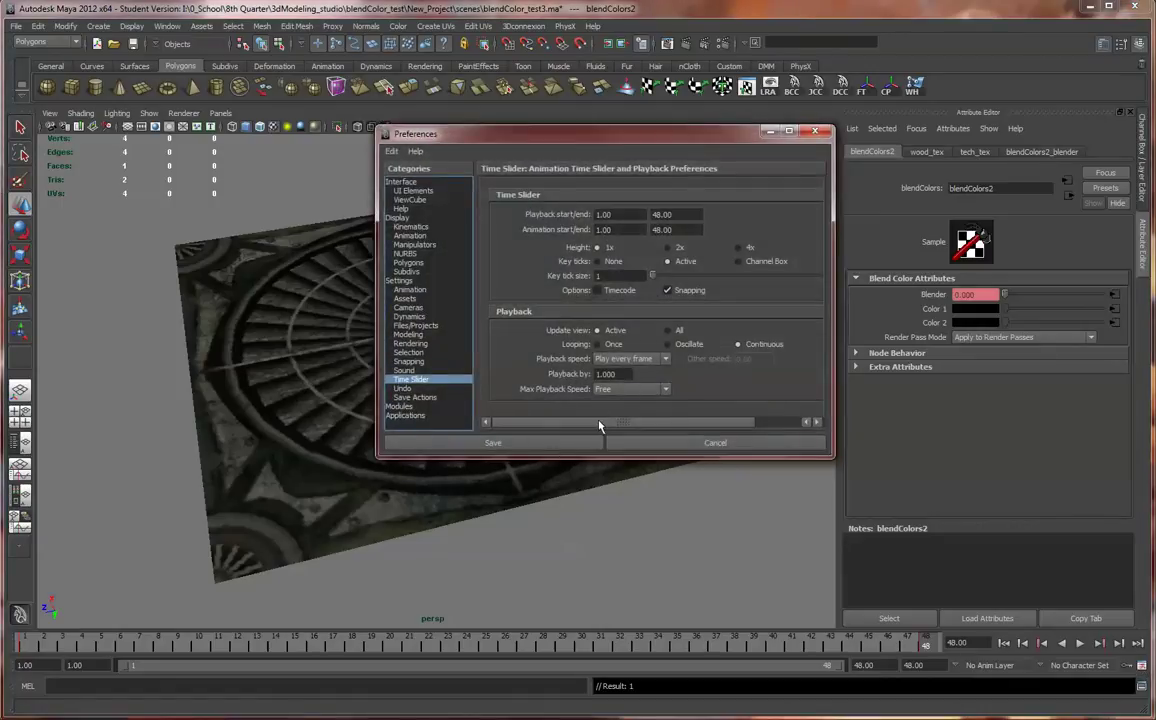
pyautogui.click(493, 442)
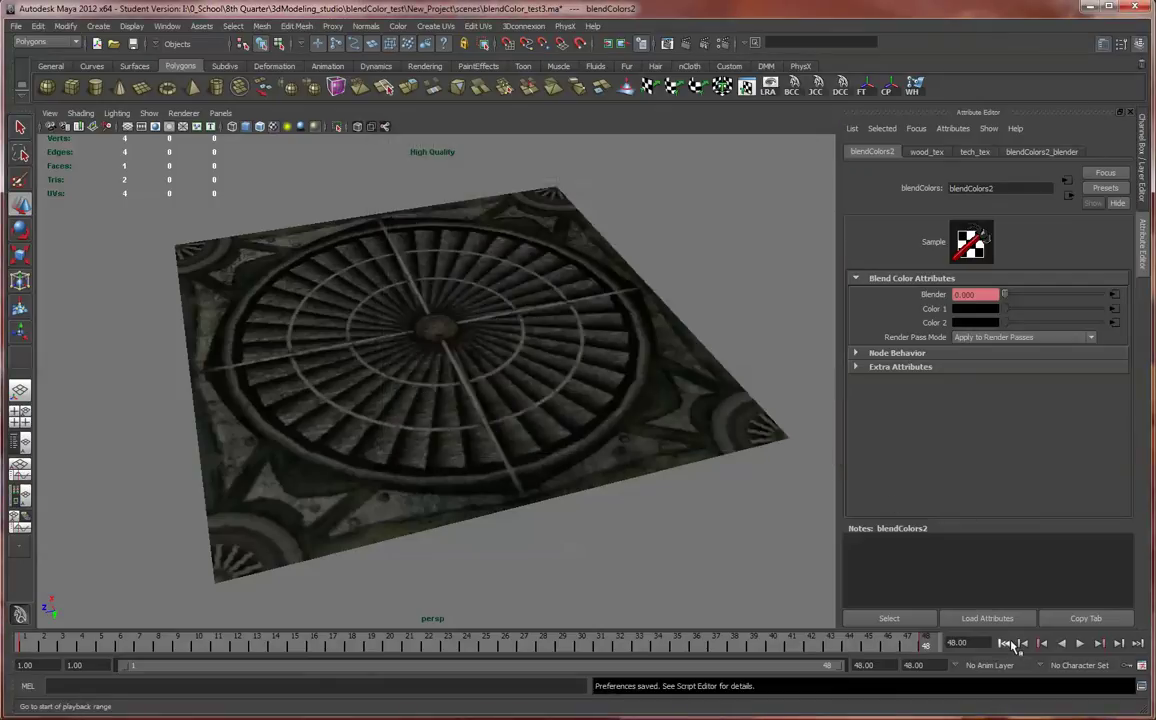
pyautogui.click(1010, 645)
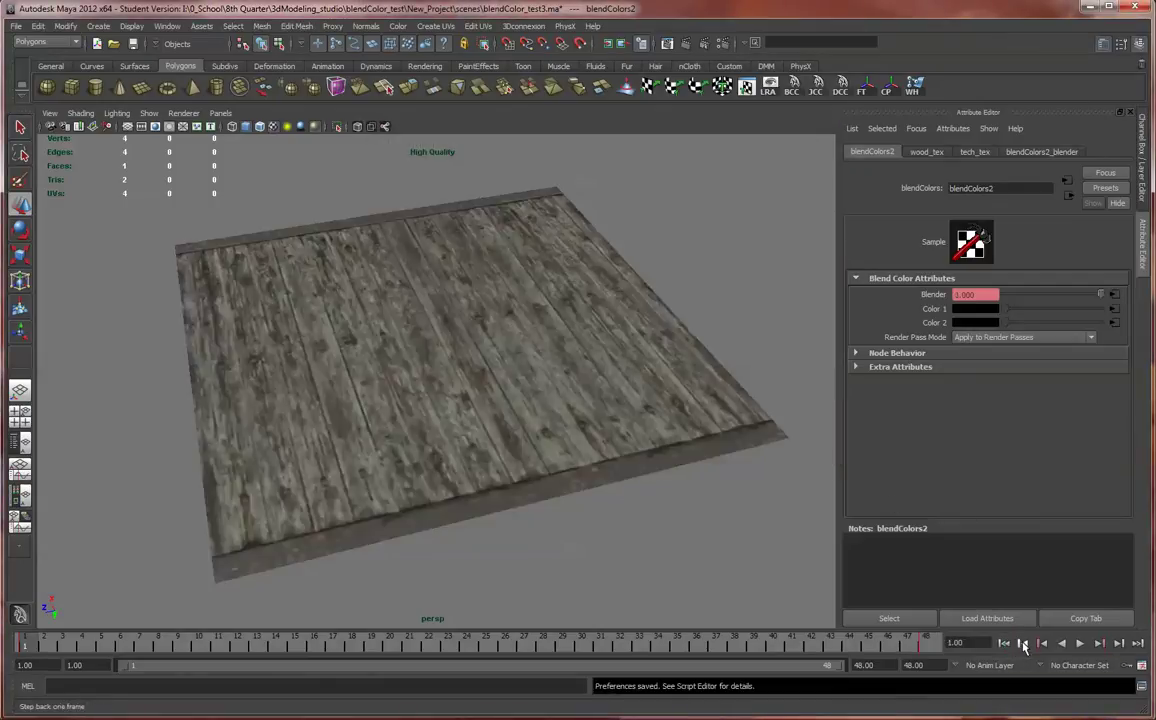
pyautogui.click(1079, 644)
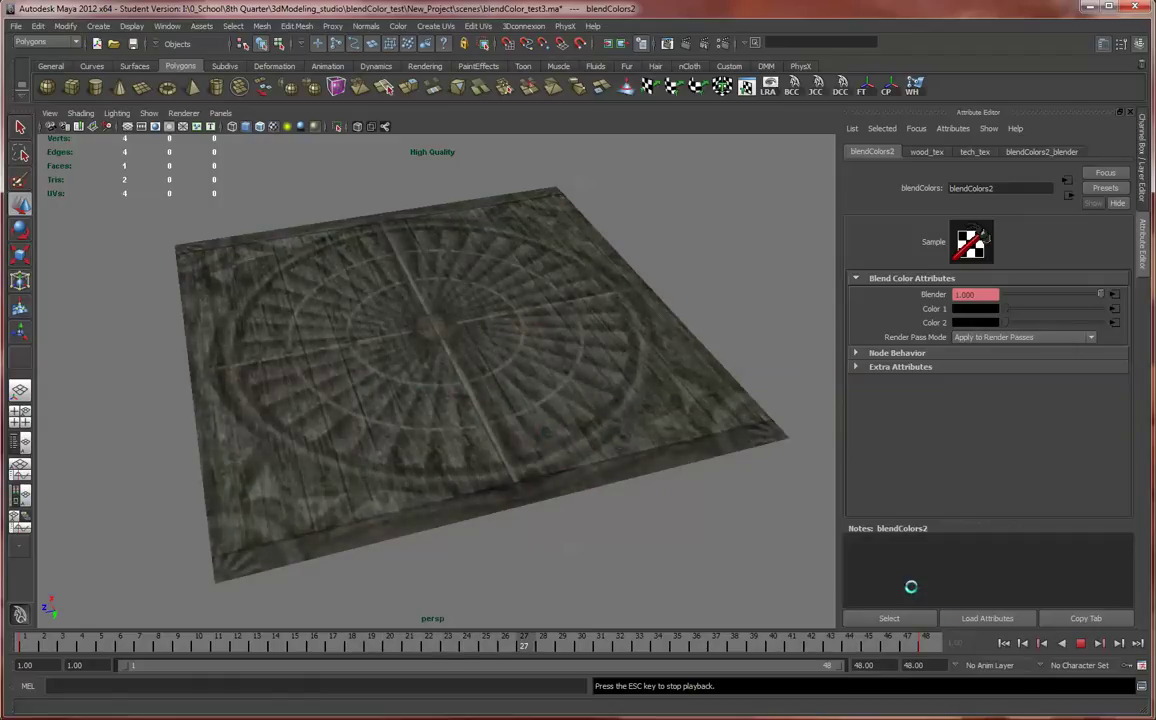
pyautogui.click(1078, 644)
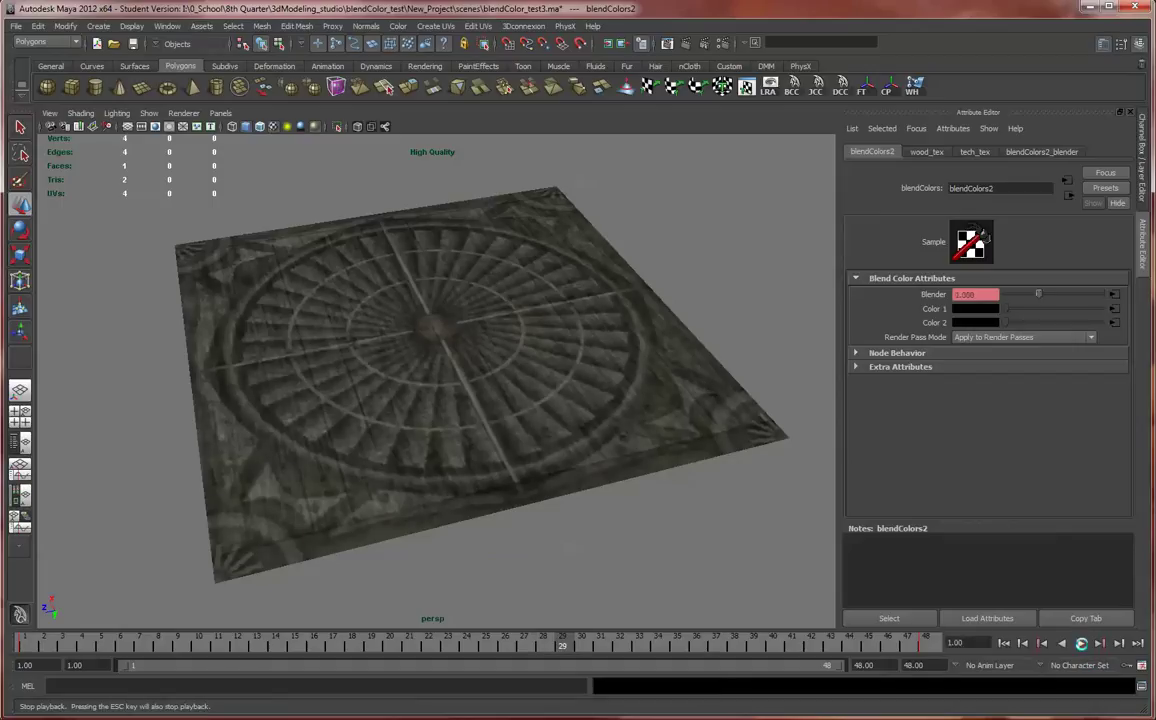
pyautogui.click(1005, 644)
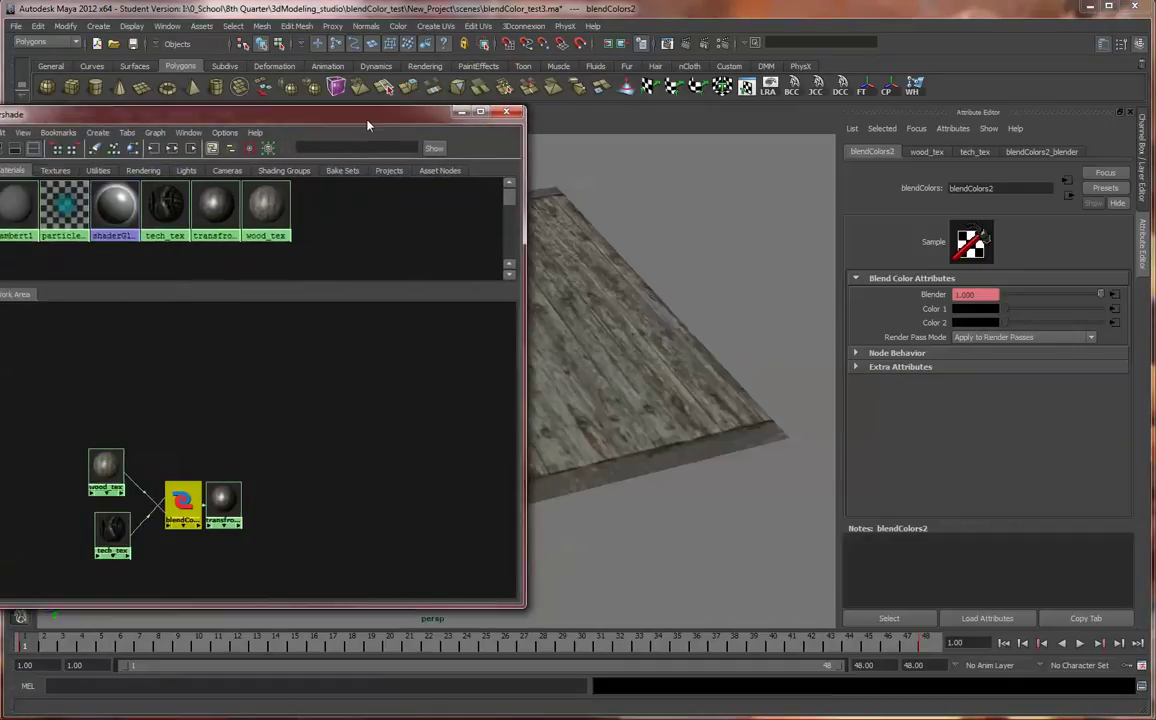
# Create a Water 2D texture (water2 with place2dTexture9) and move its nodes down and right.
pyautogui.moveTo(367, 125); pyautogui.dragTo(540, 113)
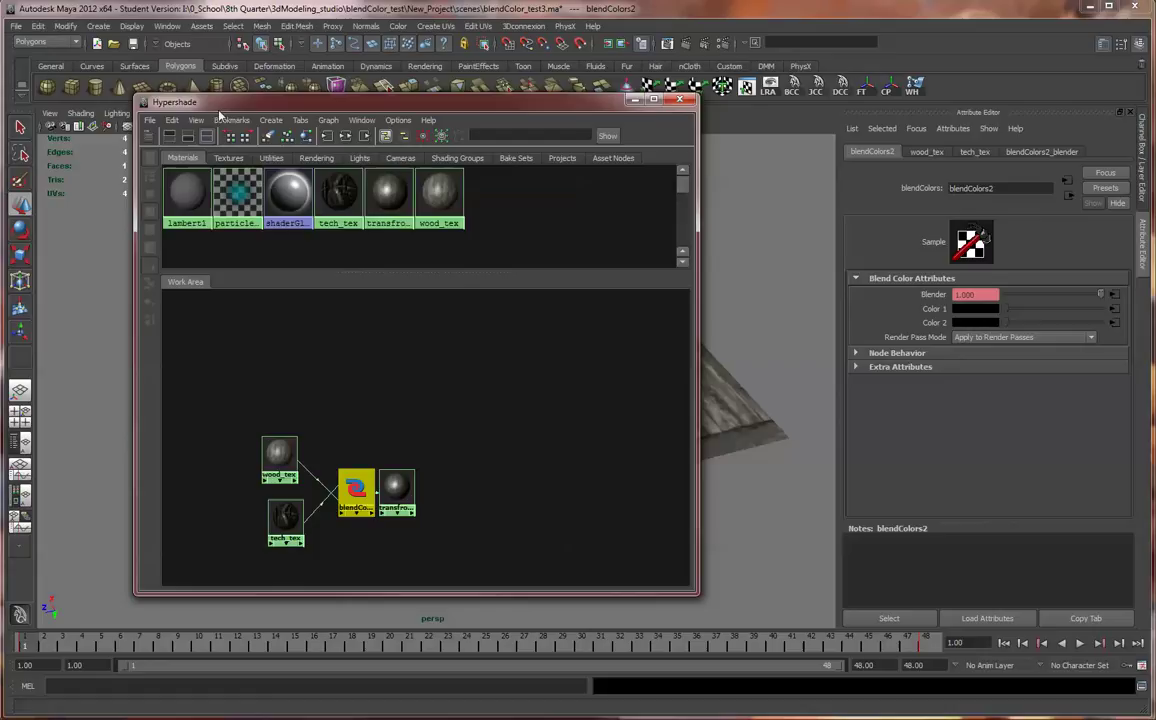
pyautogui.click(146, 133)
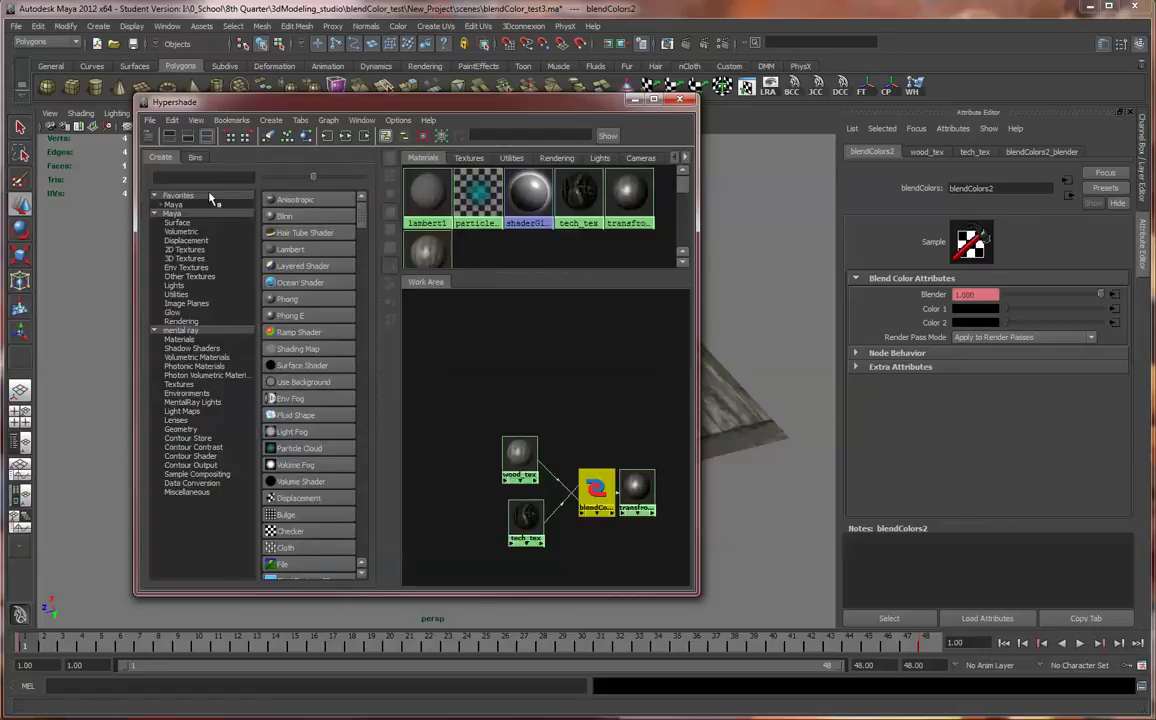
pyautogui.scroll(-5, 361, 245)
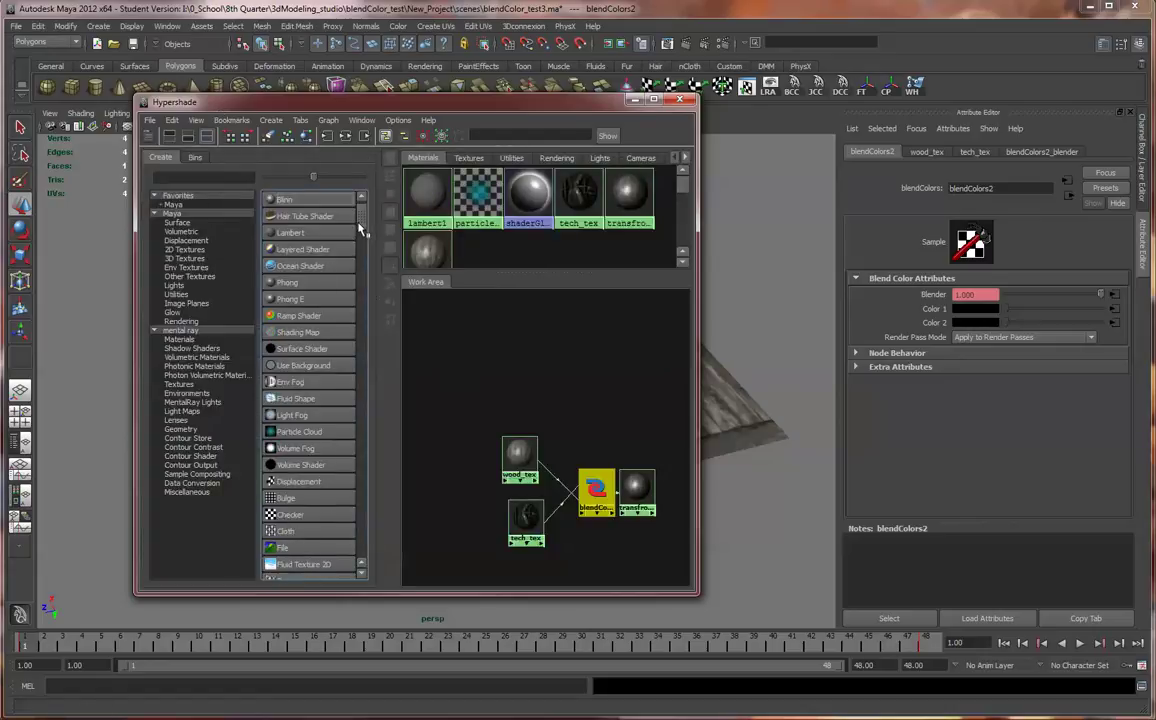
pyautogui.scroll(-1, 362, 253)
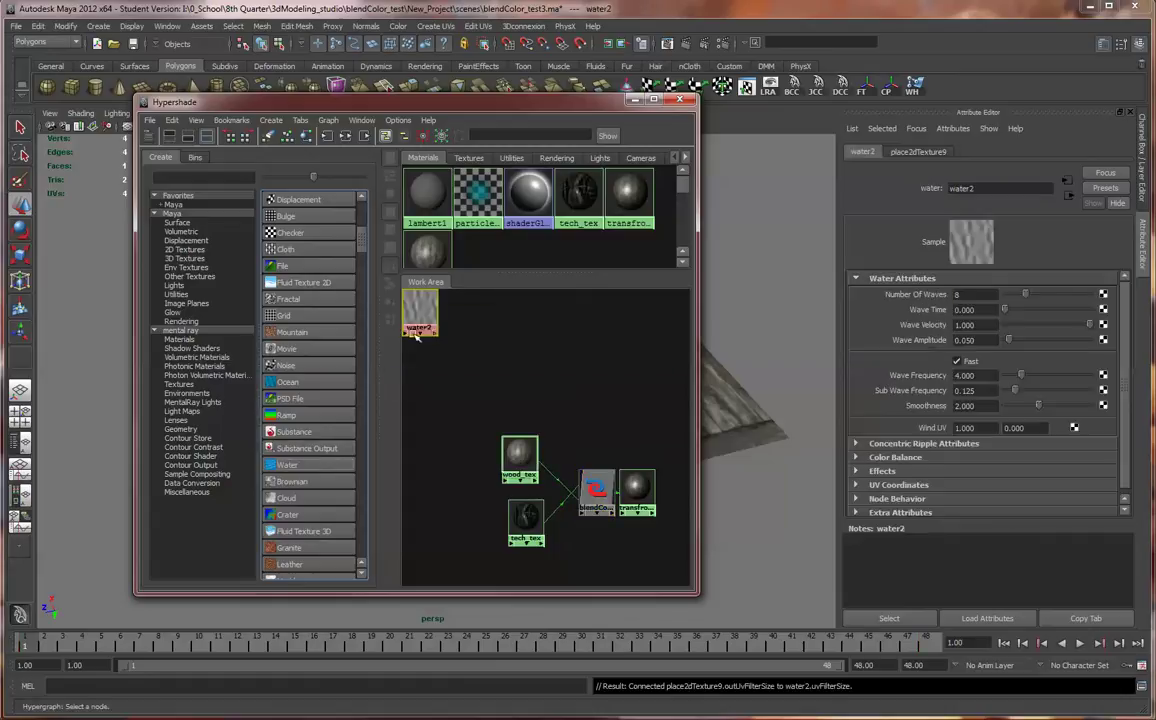
pyautogui.click(419, 338)
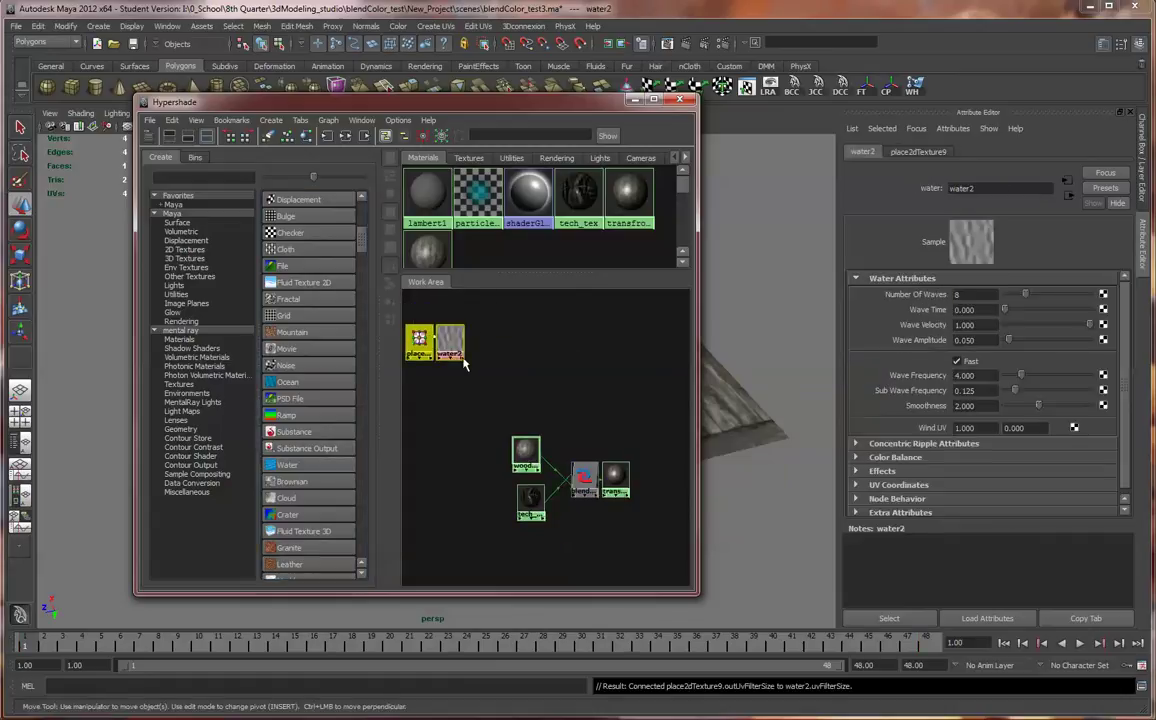
pyautogui.moveTo(424, 338); pyautogui.dragTo(562, 368)
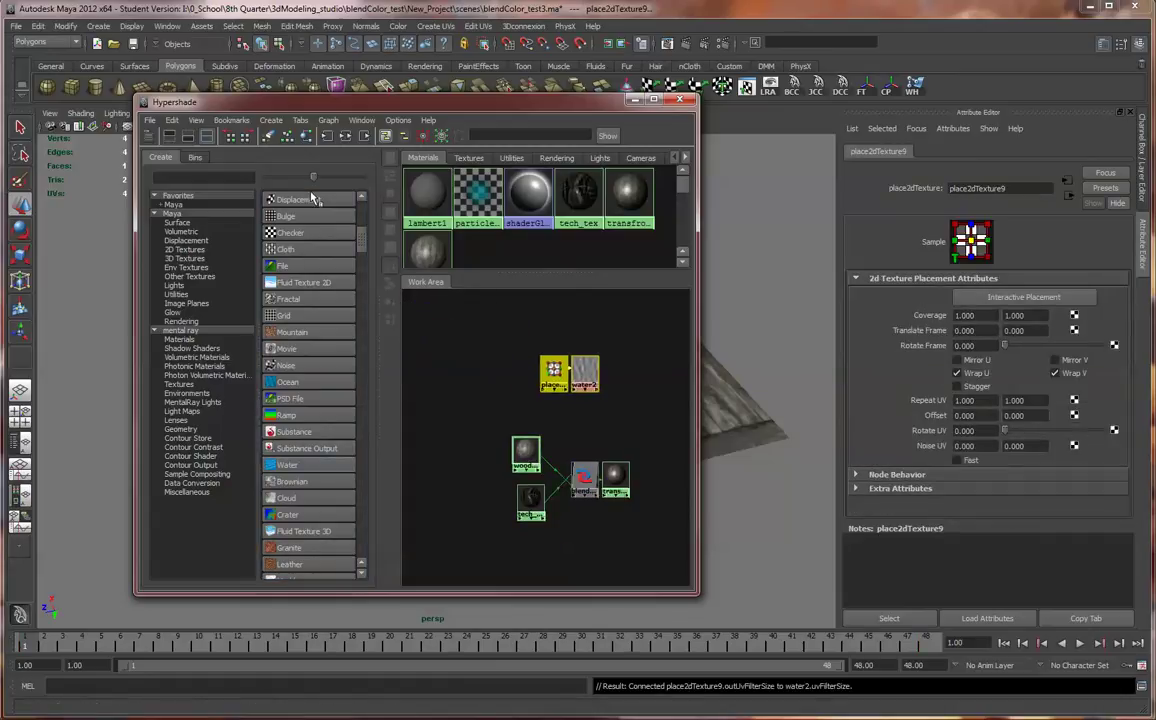
pyautogui.click(150, 135)
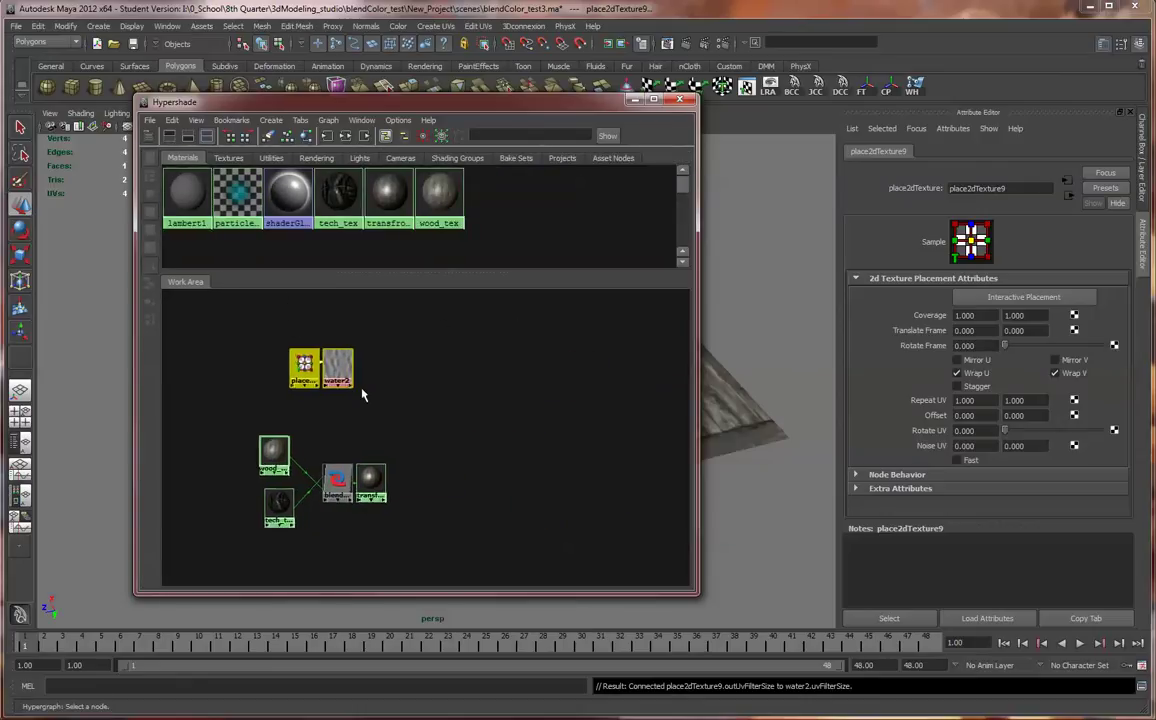
# Move the water texture node pair and pan the Hypershade graph into view.
pyautogui.moveTo(353, 377); pyautogui.dragTo(392, 385)
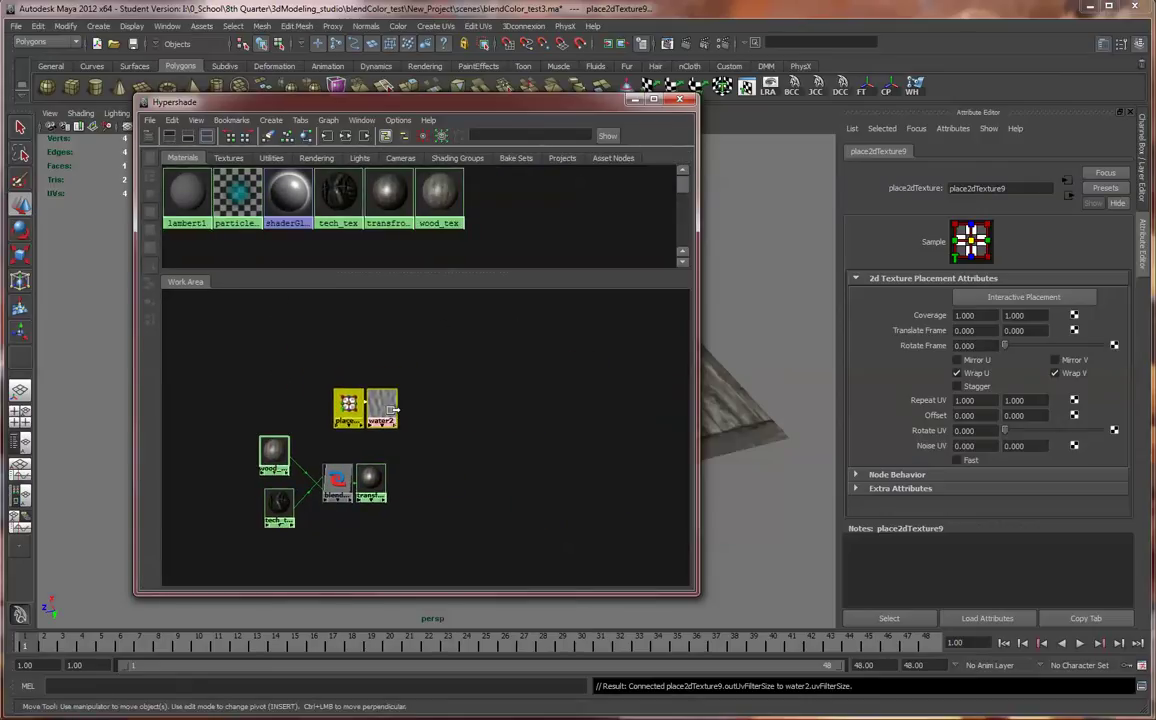
pyautogui.scroll(3, 368, 387)
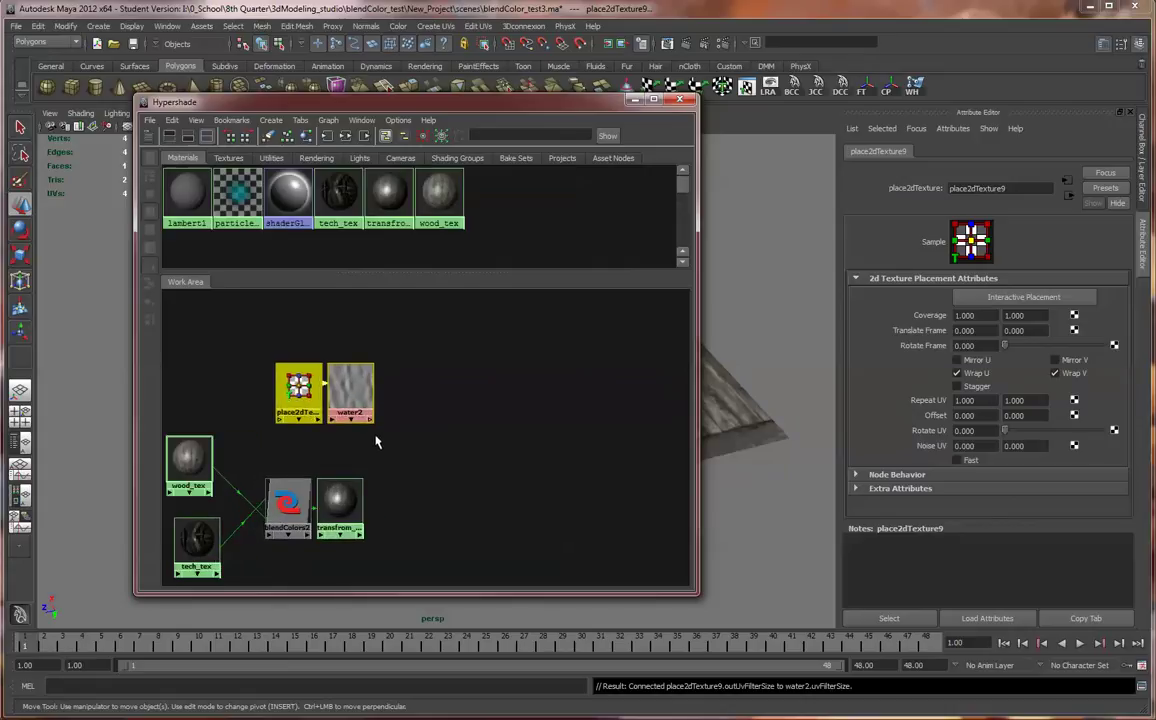
pyautogui.keyDown('alt'); pyautogui.moveTo(404, 387); pyautogui.dragTo(485, 369, button='middle'); pyautogui.keyUp('alt')
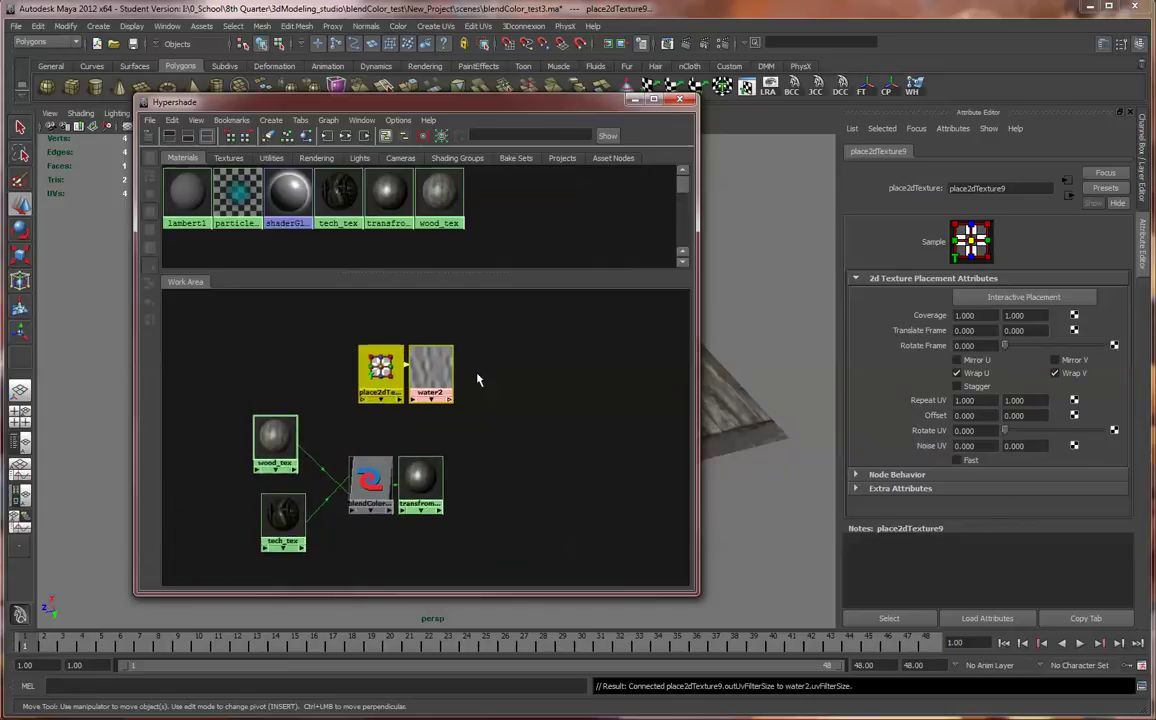
pyautogui.moveTo(443, 99); pyautogui.dragTo(440, 91)
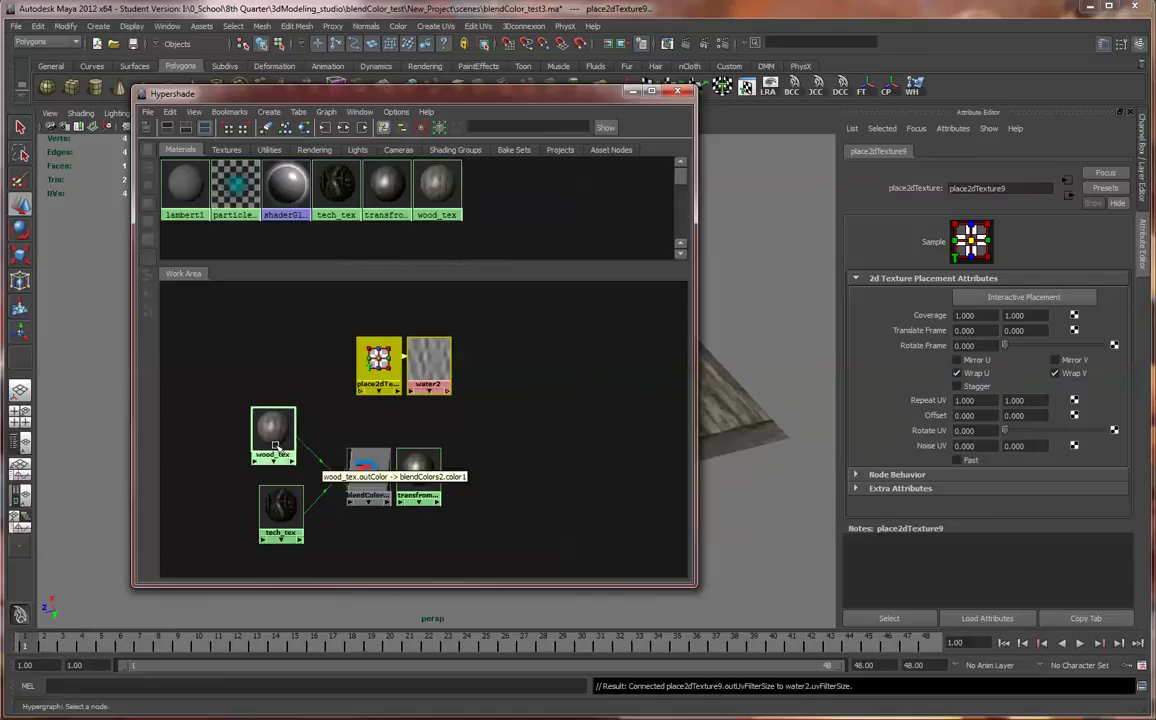
# Delete the wood_tex to blendColors2.color1 connection so the plane turns plain red.
pyautogui.click(321, 468)
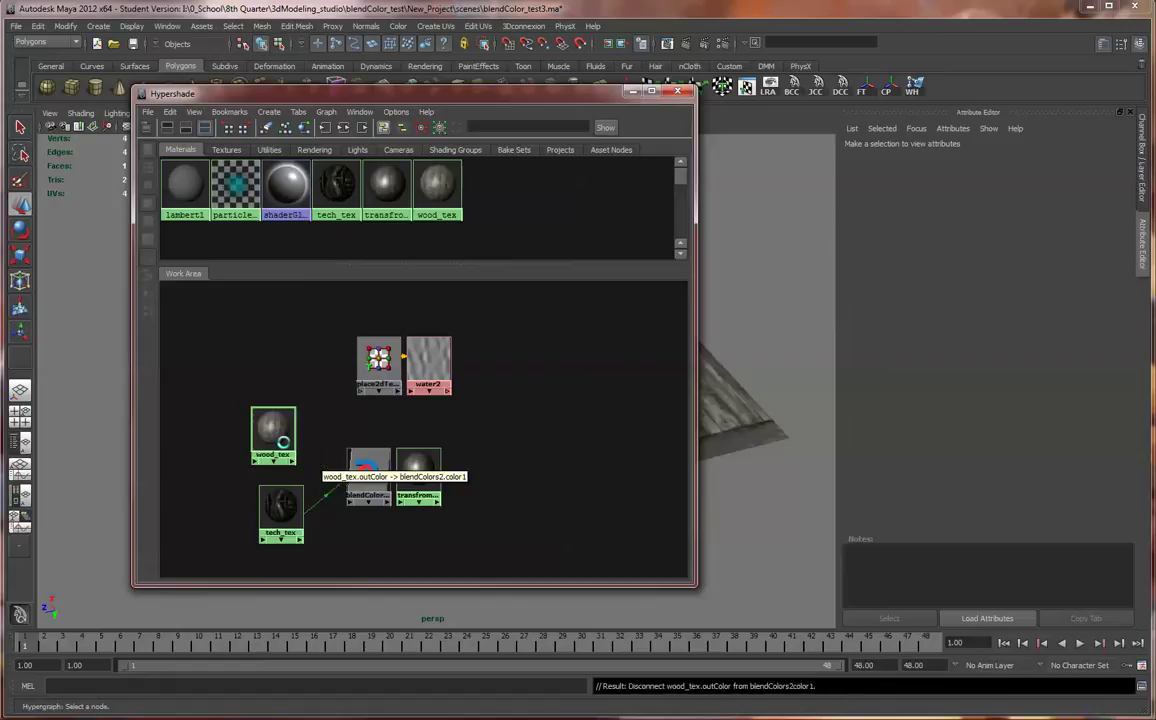
pyautogui.press('Delete')
pyautogui.click(285, 430)
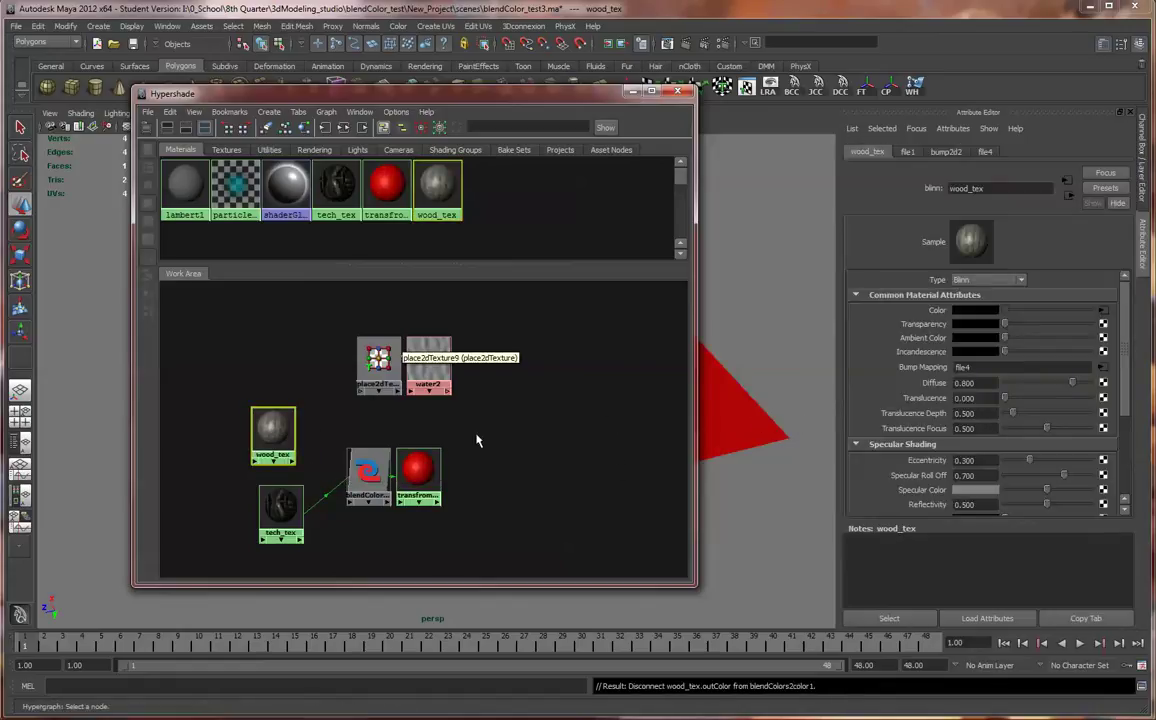
# Connect wood_tex's colour into water2's colorGain input.
pyautogui.moveTo(521, 90); pyautogui.dragTo(529, 121)
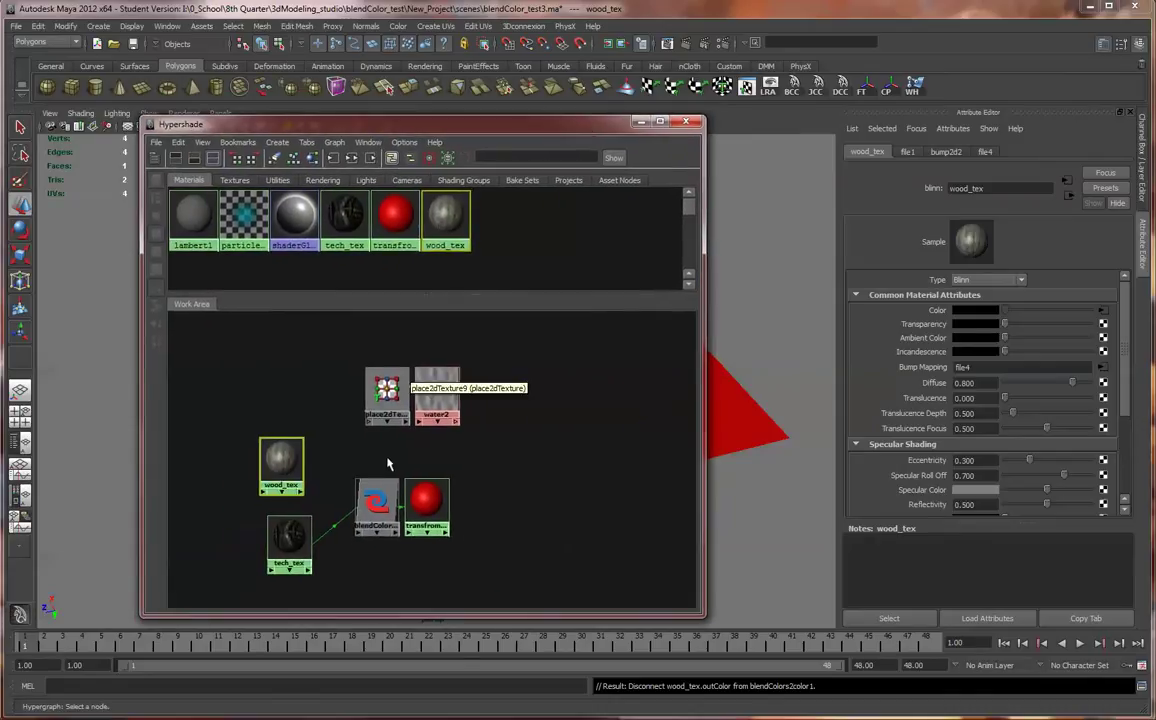
pyautogui.click(437, 402)
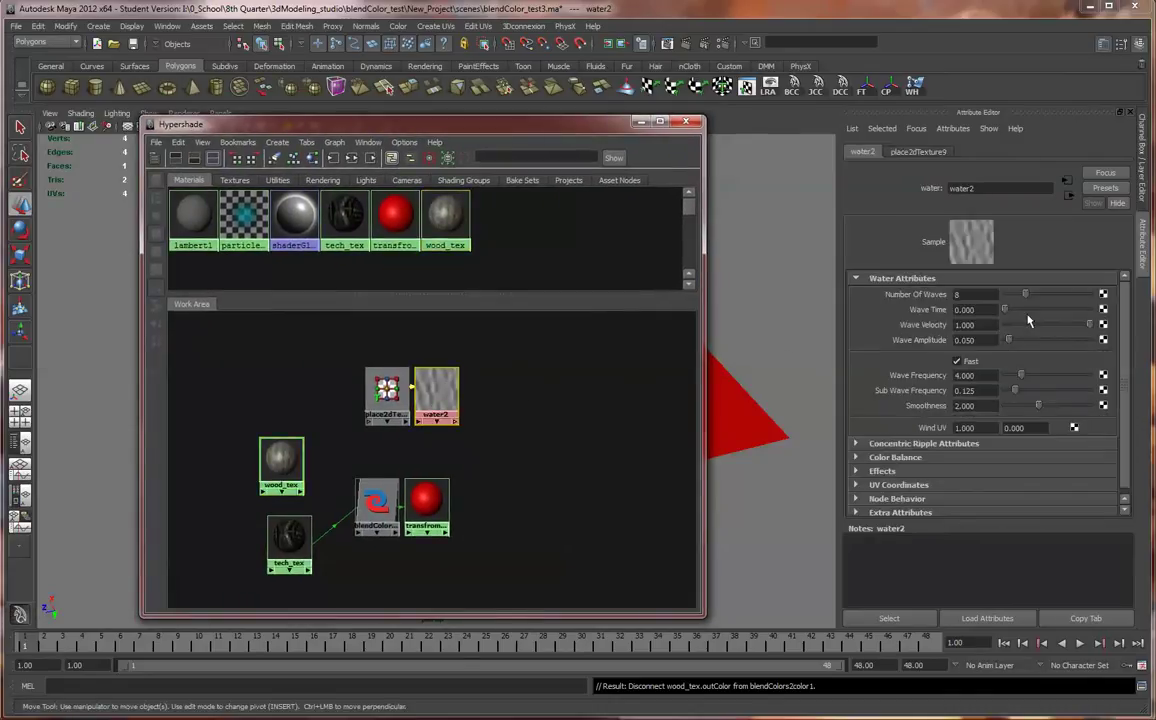
pyautogui.moveTo(293, 459); pyautogui.dragTo(262, 443)
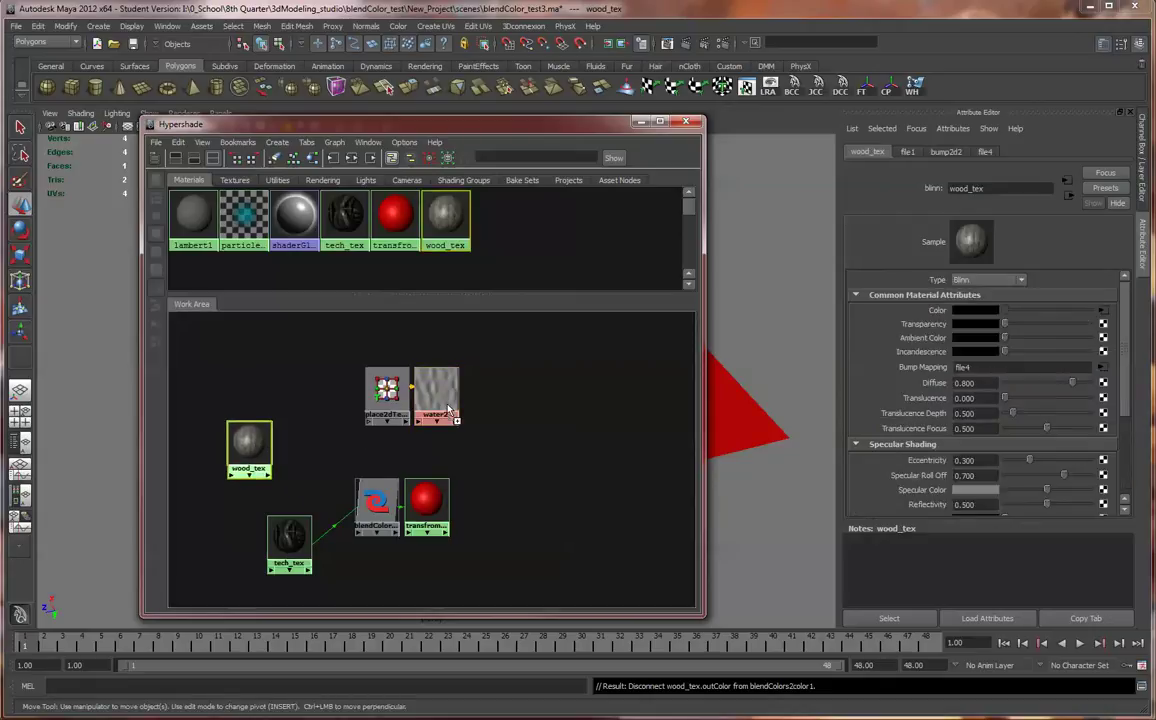
pyautogui.moveTo(436, 400); pyautogui.dragTo(440, 400, button='middle')
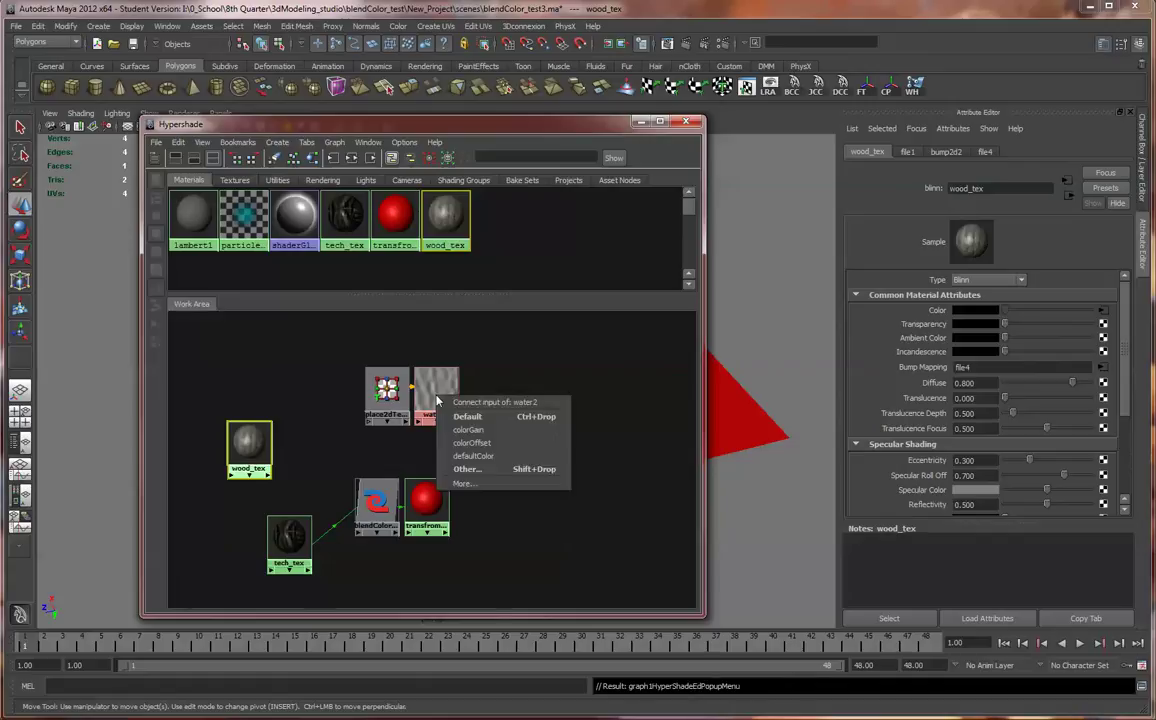
pyautogui.click(499, 437)
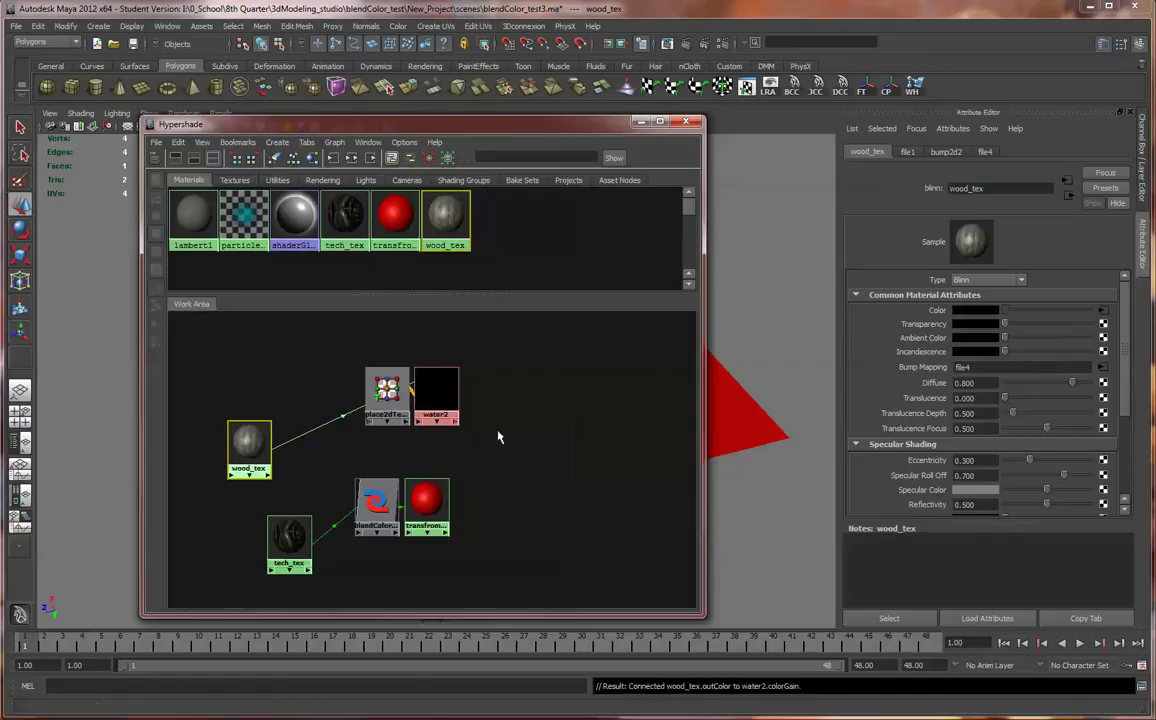
# Show water2's Color Balance attributes and start linking water2 to blendColors2.
pyautogui.click(447, 393)
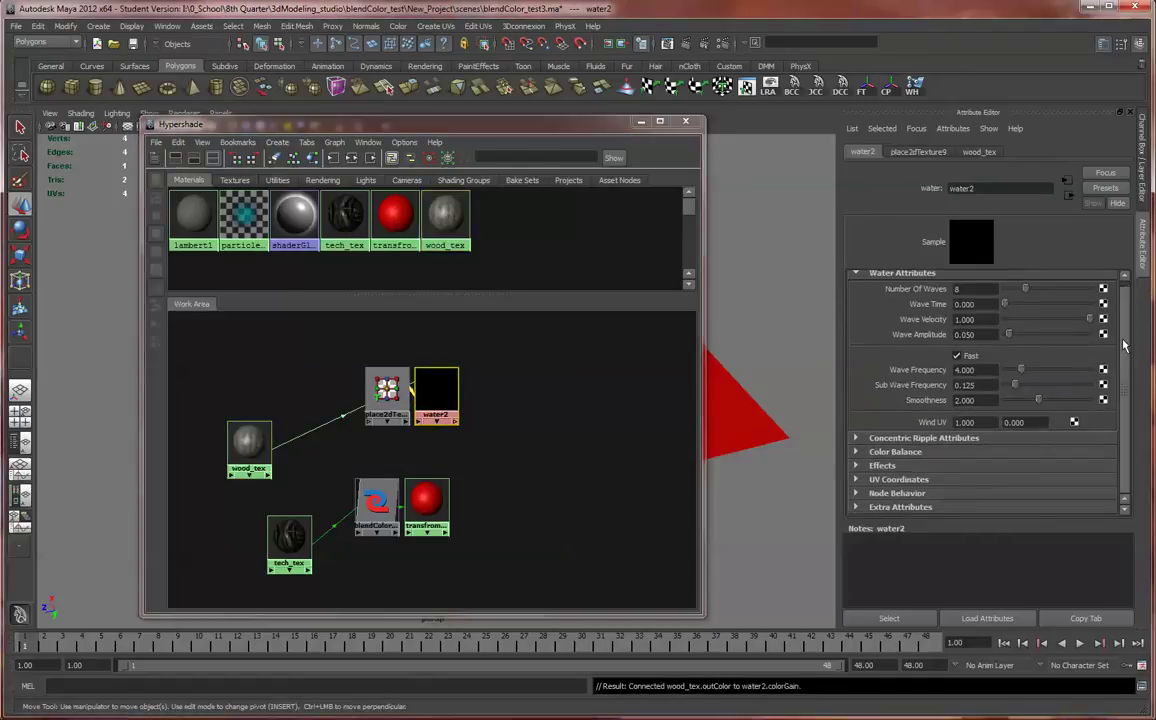
pyautogui.click(856, 452)
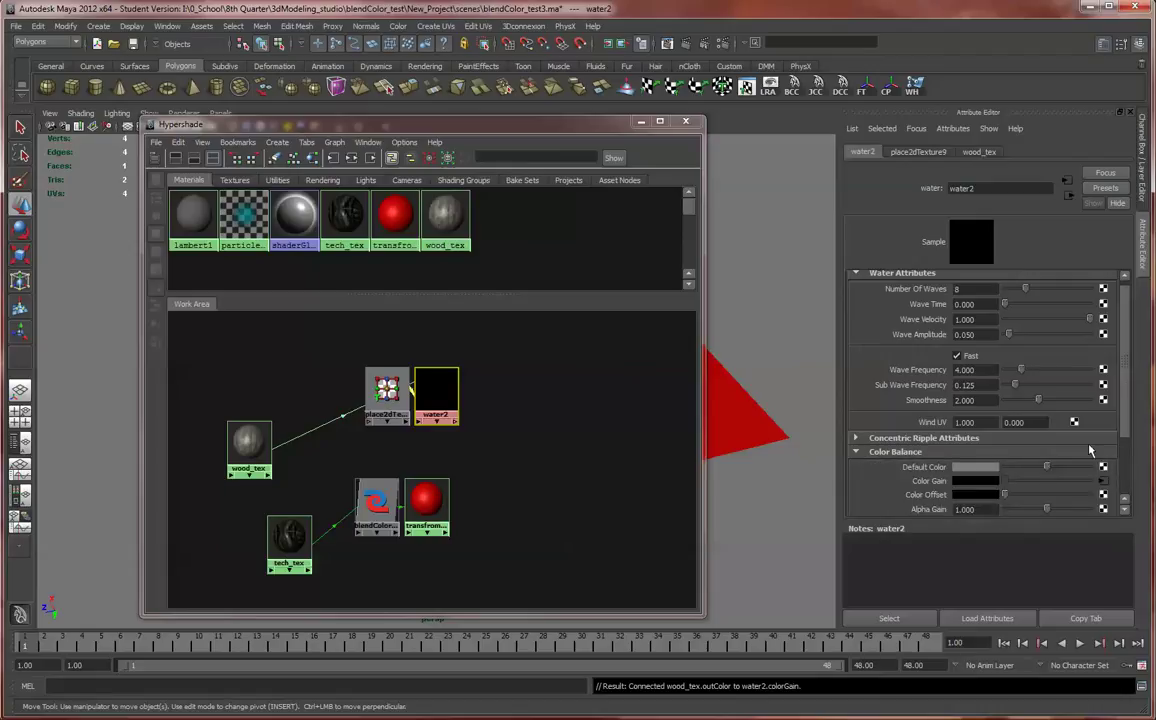
pyautogui.moveTo(1128, 377); pyautogui.dragTo(1032, 420)
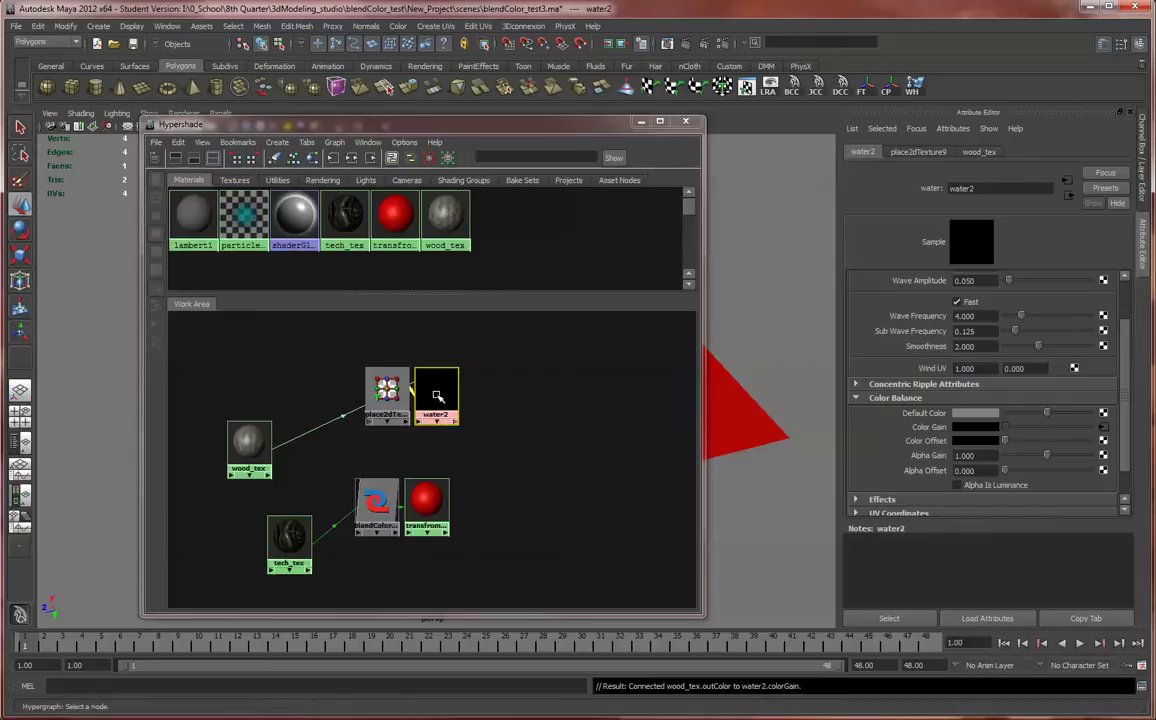
pyautogui.moveTo(437, 401); pyautogui.dragTo(395, 512, button='middle')
# Plug water2 into blendColors2 color1 and place wood_tex above the place2dTexture9 and water2 nodes.
pyautogui.click(412, 546)
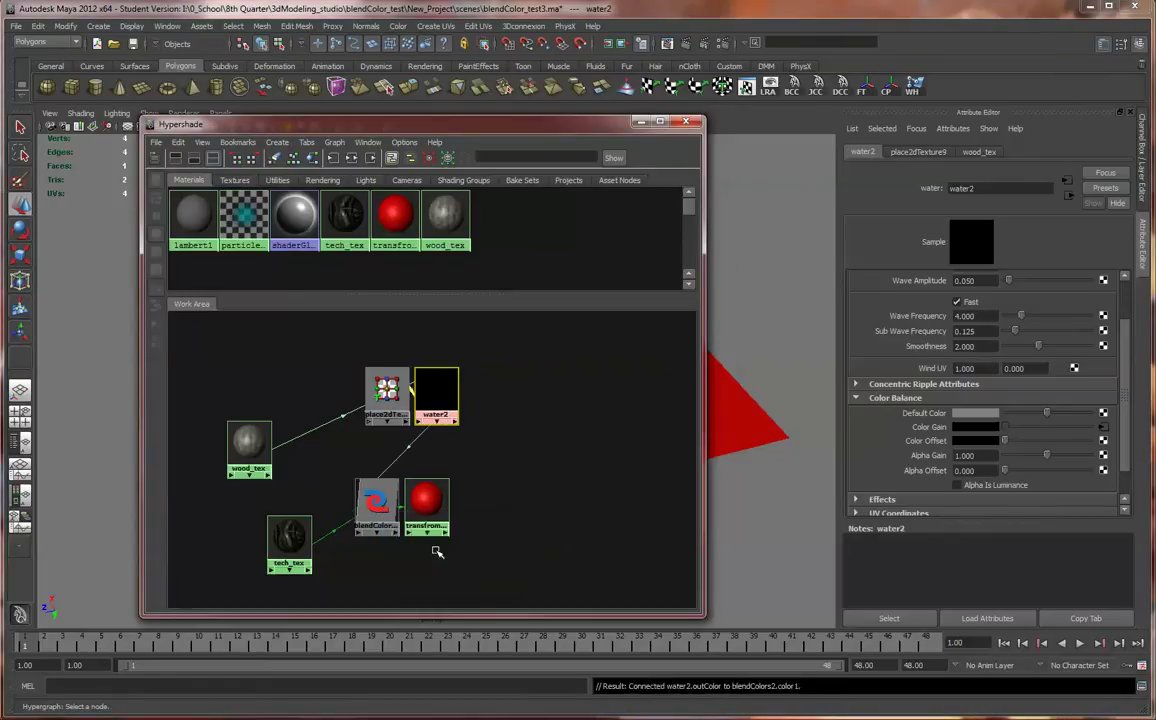
pyautogui.moveTo(322, 332); pyautogui.dragTo(519, 415)
pyautogui.moveTo(431, 398); pyautogui.dragTo(331, 418)
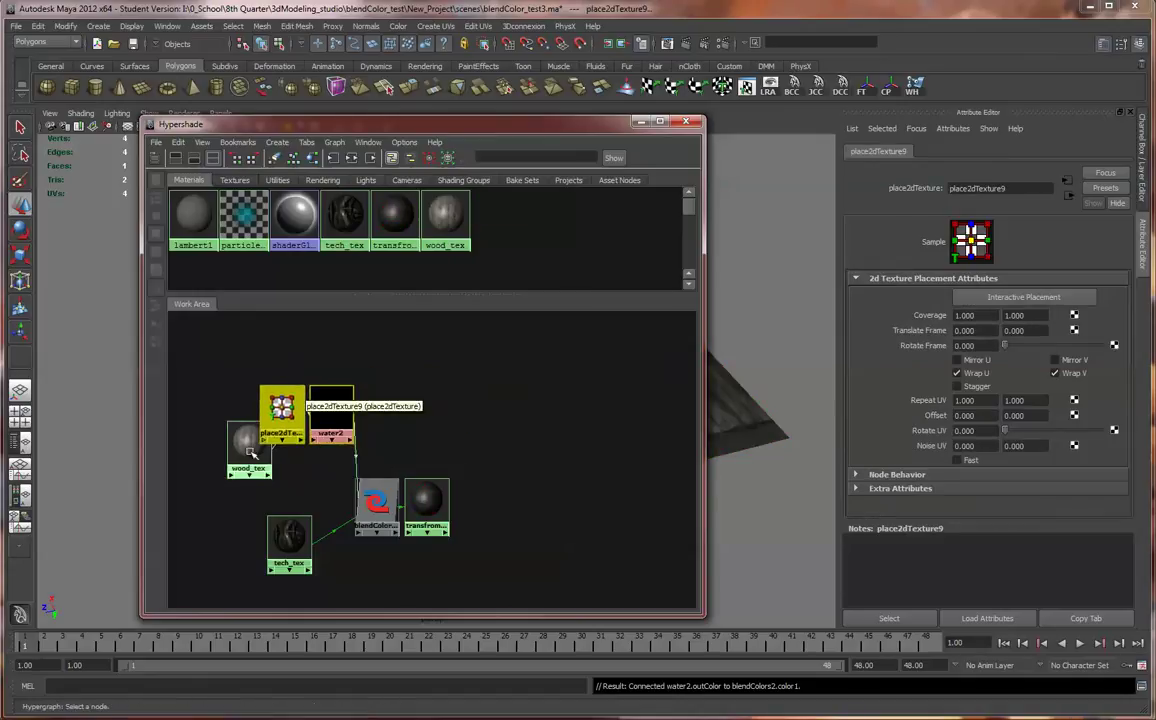
pyautogui.moveTo(249, 450); pyautogui.dragTo(228, 354)
pyautogui.click(282, 408)
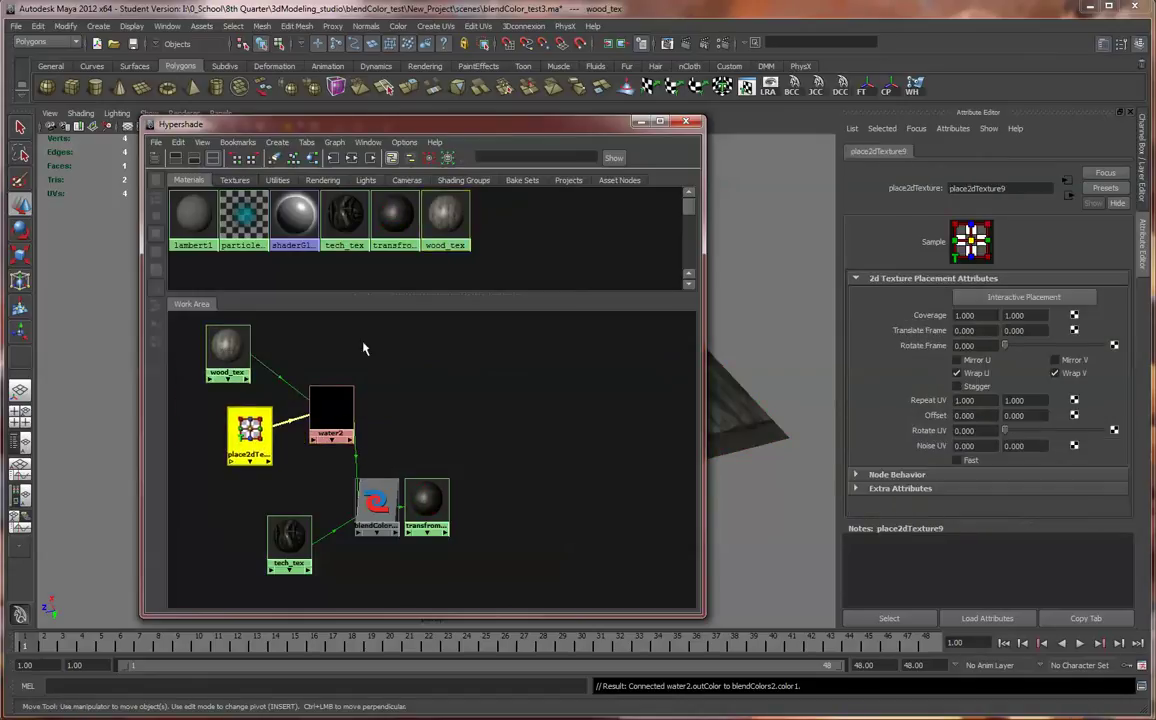
# Hide the Hypershade to check the wood-plank plane, then bring it back and drag wood_tex onto water2.
pyautogui.moveTo(470, 135); pyautogui.dragTo(141, 177)
pyautogui.click(389, 309)
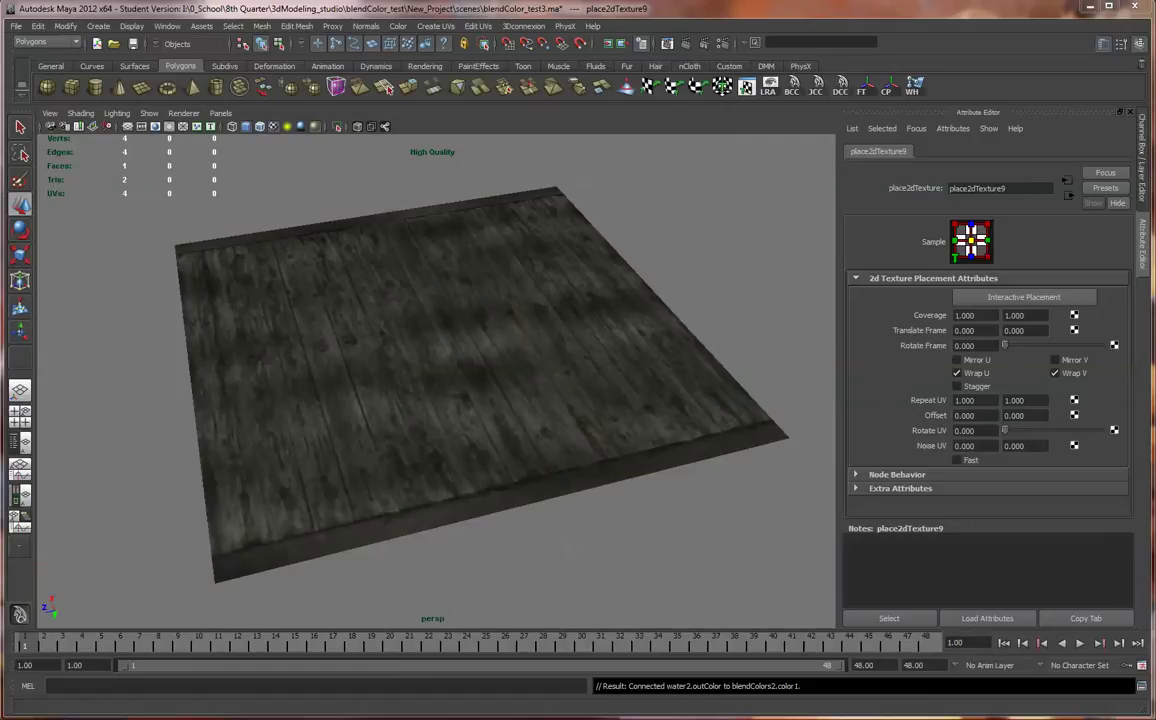
pyautogui.hotkey('alt', 'Tab')
pyautogui.moveTo(25, 135); pyautogui.dragTo(504, 106)
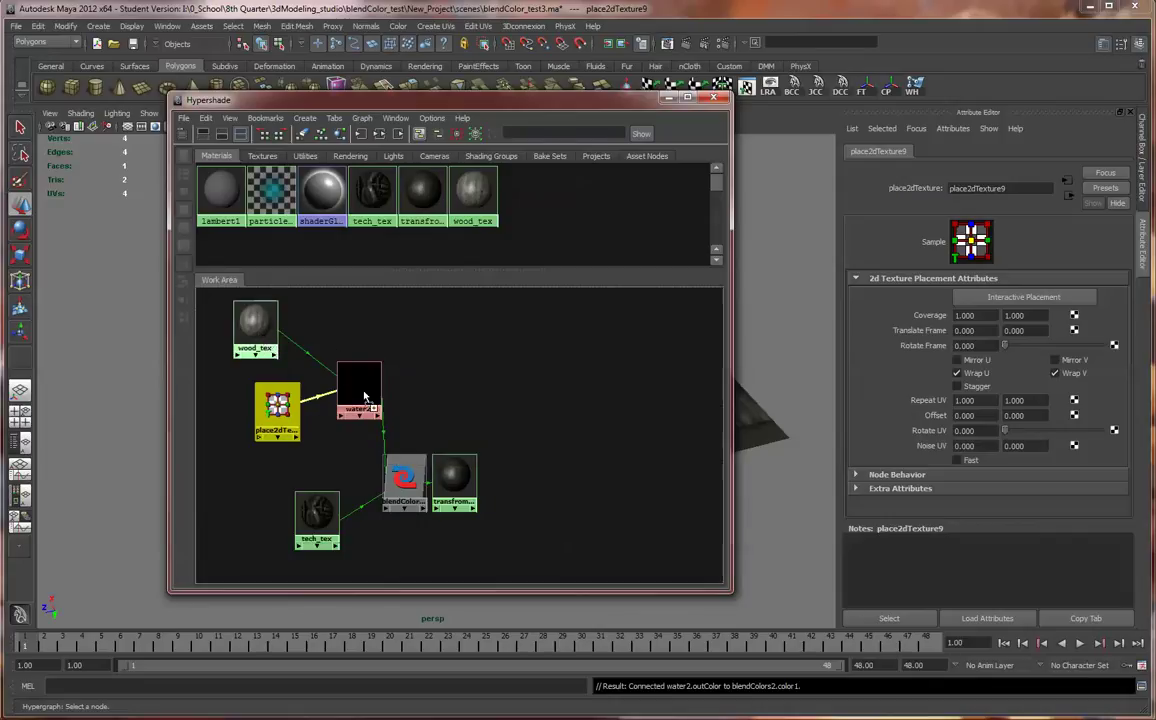
pyautogui.moveTo(365, 397); pyautogui.dragTo(376, 394, button='middle')
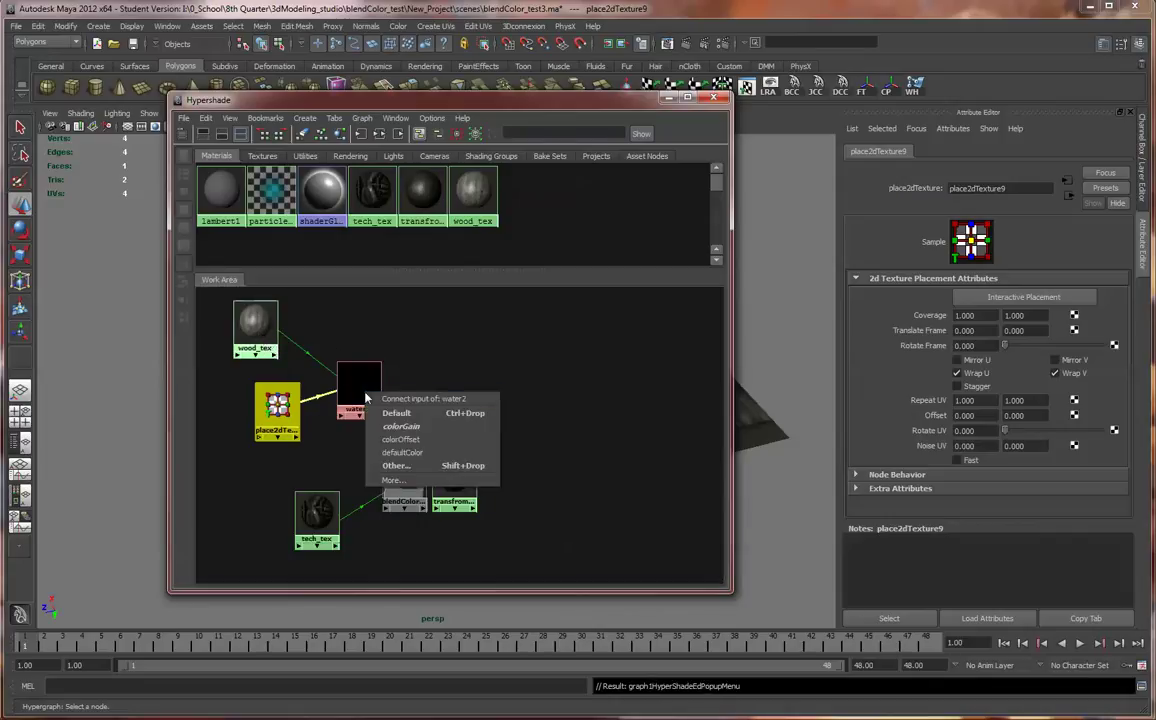
# Link wood_tex to water2's colorOffset, select water2, and close the Hypershade.
pyautogui.click(415, 442)
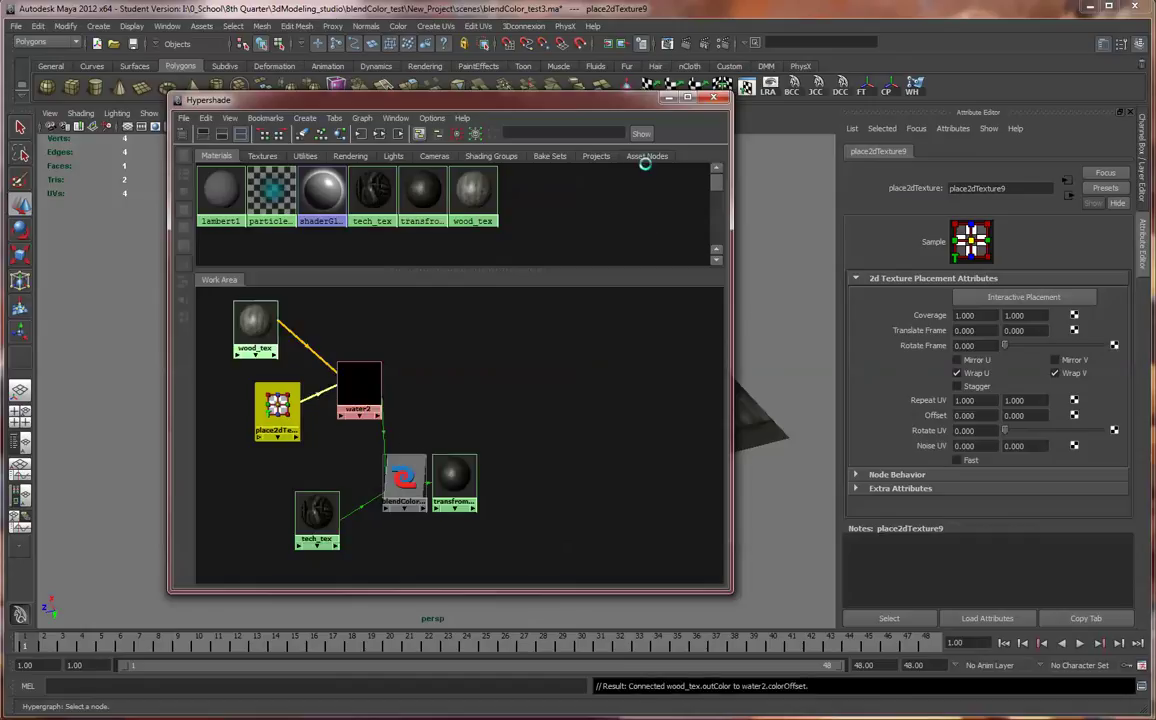
pyautogui.moveTo(618, 111); pyautogui.dragTo(592, 124)
pyautogui.click(358, 400)
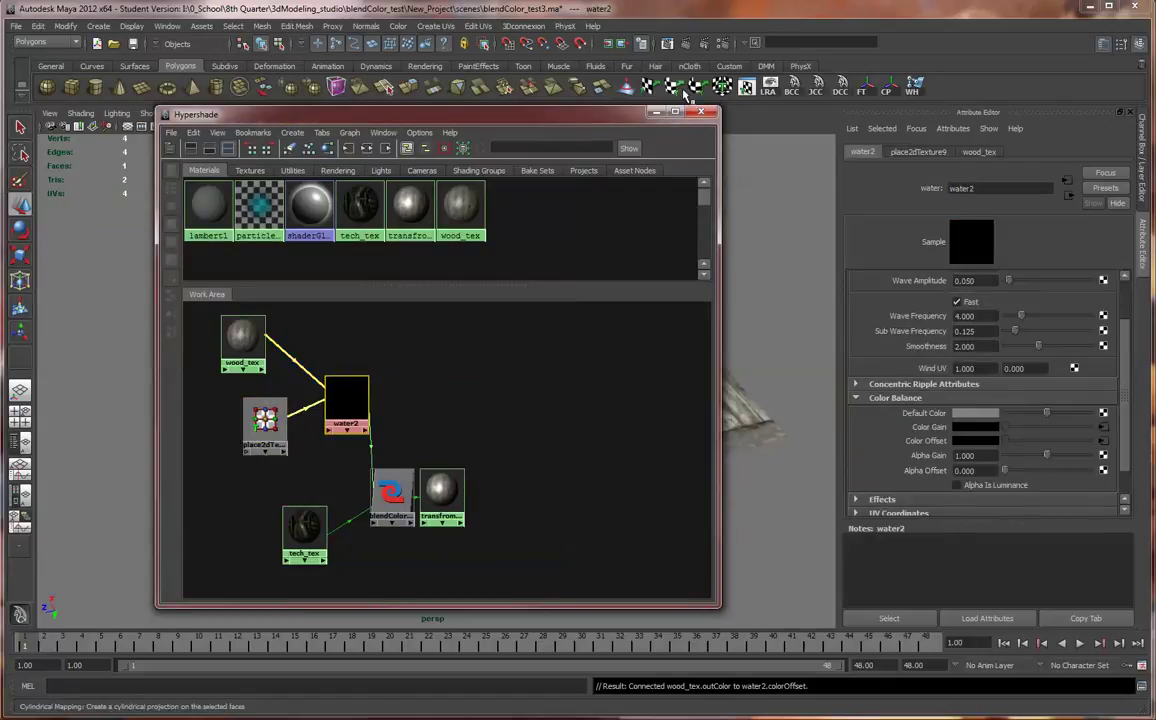
pyautogui.moveTo(581, 121); pyautogui.dragTo(491, 121)
pyautogui.click(614, 112)
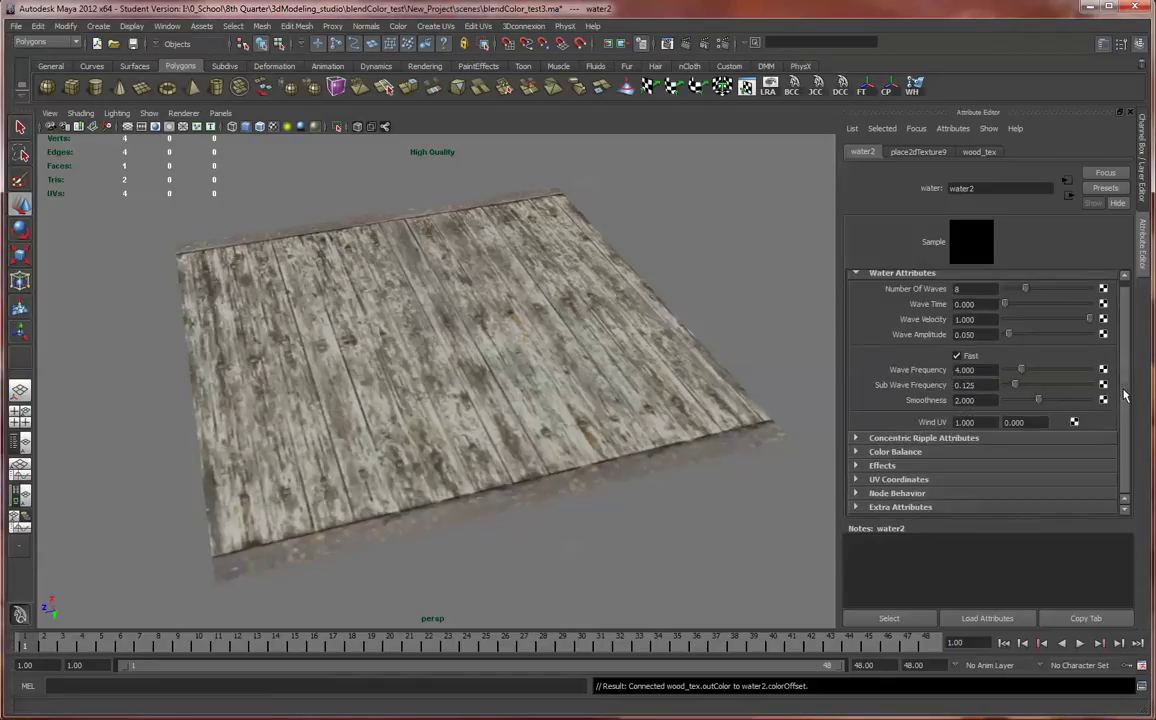
pyautogui.moveTo(1124, 397); pyautogui.dragTo(1129, 348)
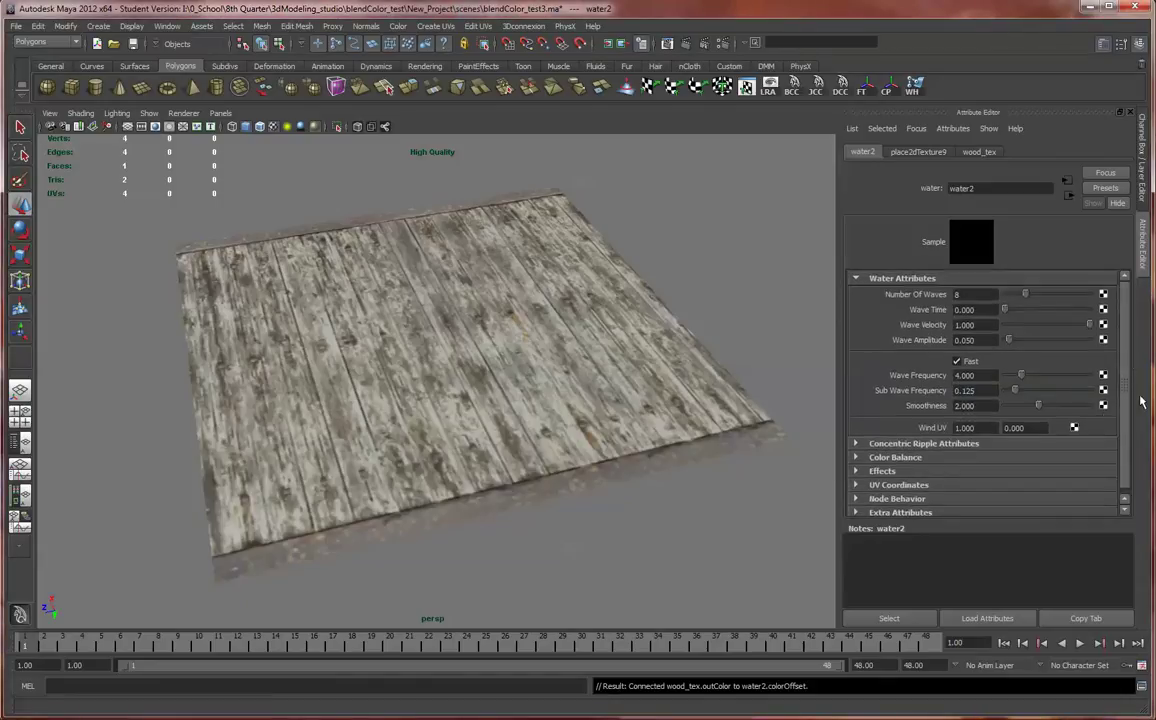
# Set water2's Wave Amplitude to 0.2, trying 0.3 along the way.
pyautogui.click(855, 458)
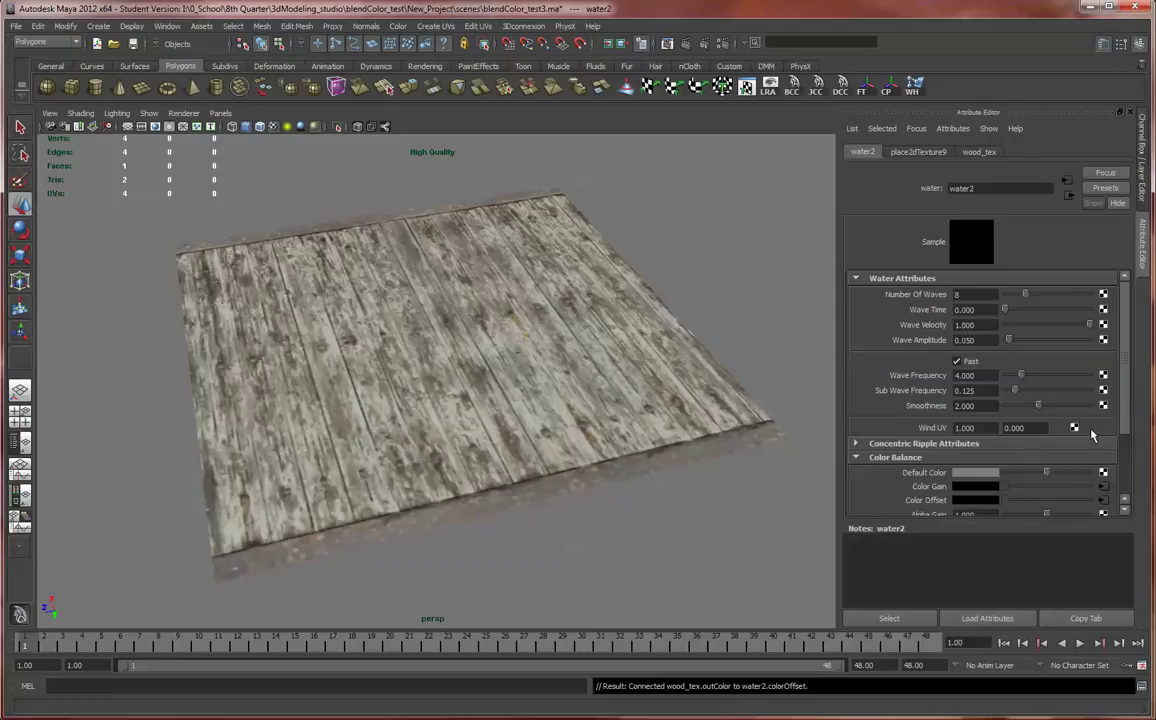
pyautogui.moveTo(1125, 388); pyautogui.dragTo(1133, 355)
pyautogui.moveTo(985, 343); pyautogui.dragTo(962, 345)
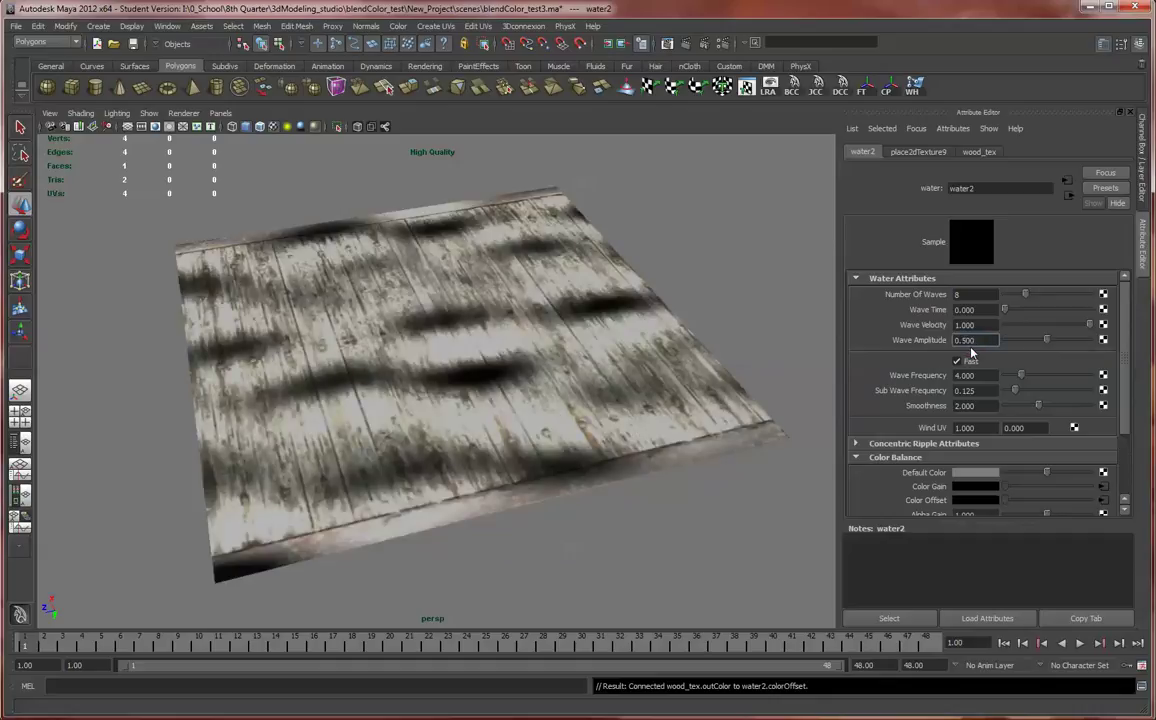
pyautogui.moveTo(977, 341); pyautogui.dragTo(961, 341)
pyautogui.write('3')
pyautogui.press('Return')
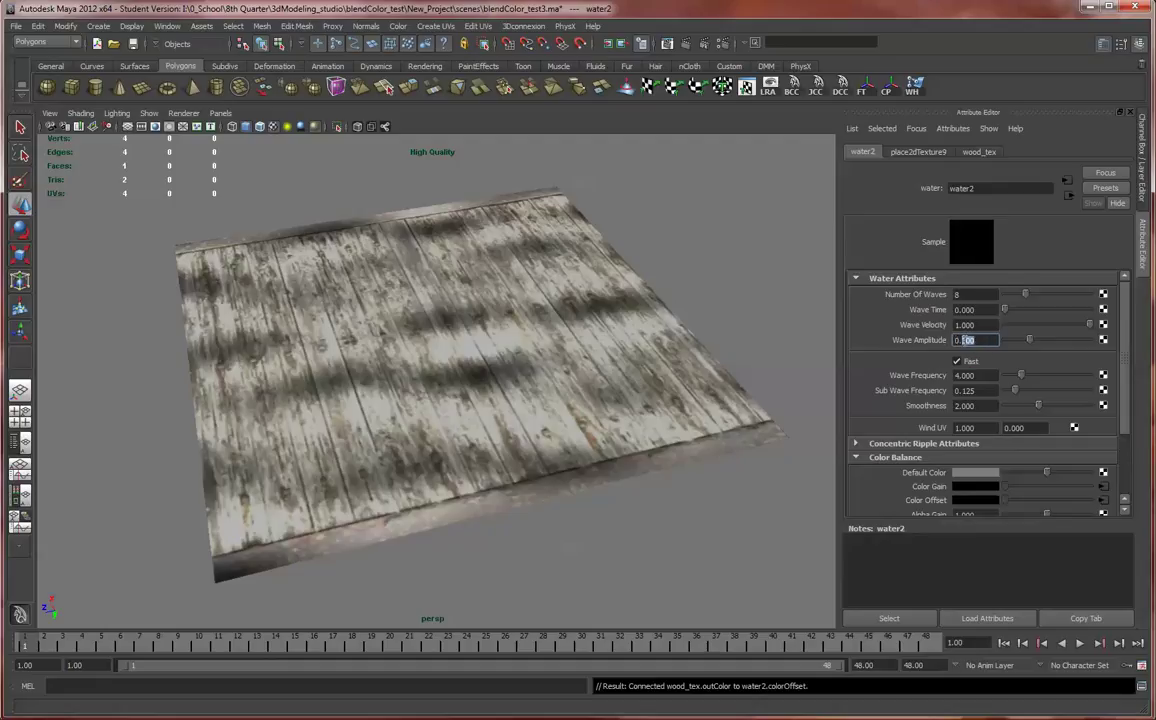
pyautogui.press('Return')
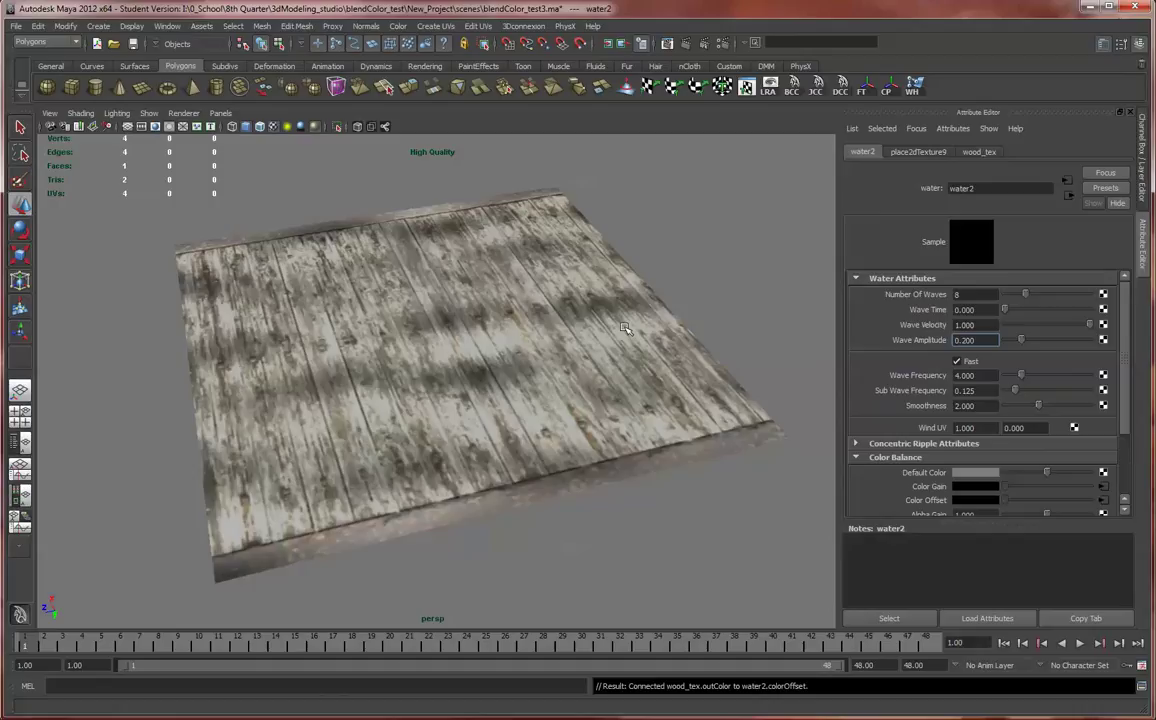
pyautogui.keyDown('alt'); pyautogui.moveTo(622, 328); pyautogui.dragTo(684, 227); pyautogui.keyUp('alt')
# Set water2's Number Of Waves to 18 and Wave Time back to 0 while inspecting the plane.
pyautogui.keyDown('alt'); pyautogui.moveTo(496, 370); pyautogui.dragTo(470, 308); pyautogui.keyUp('alt')
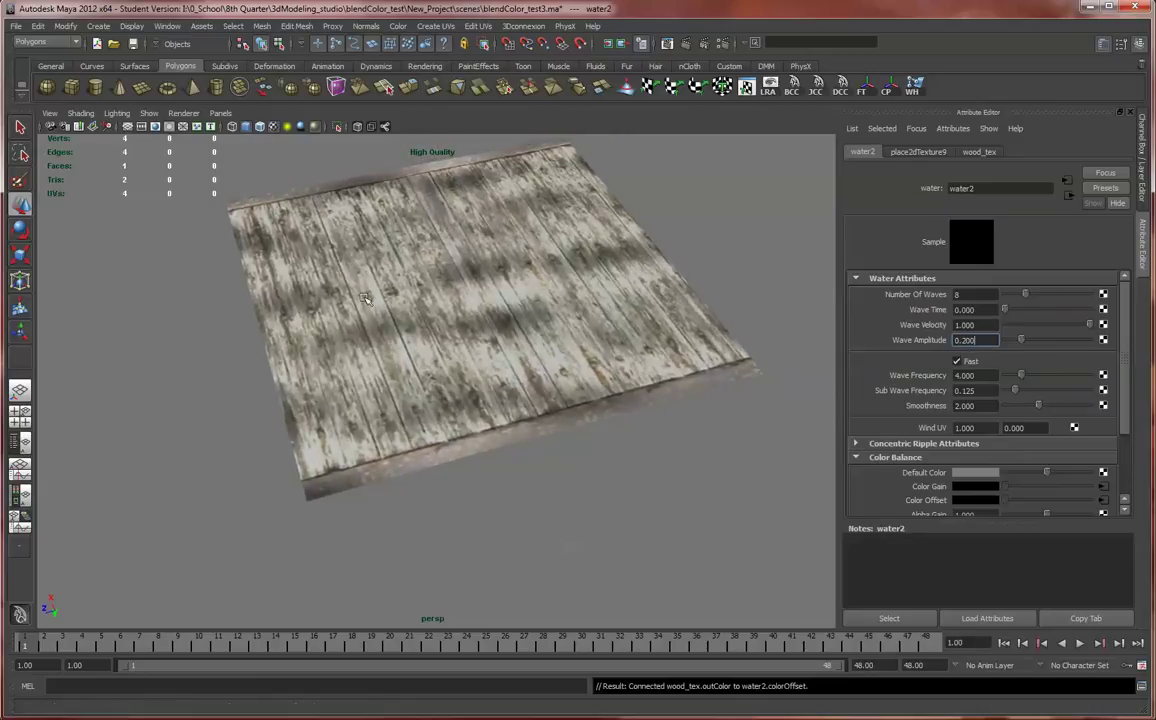
pyautogui.keyDown('alt'); pyautogui.moveTo(296, 266); pyautogui.dragTo(521, 285); pyautogui.keyUp('alt')
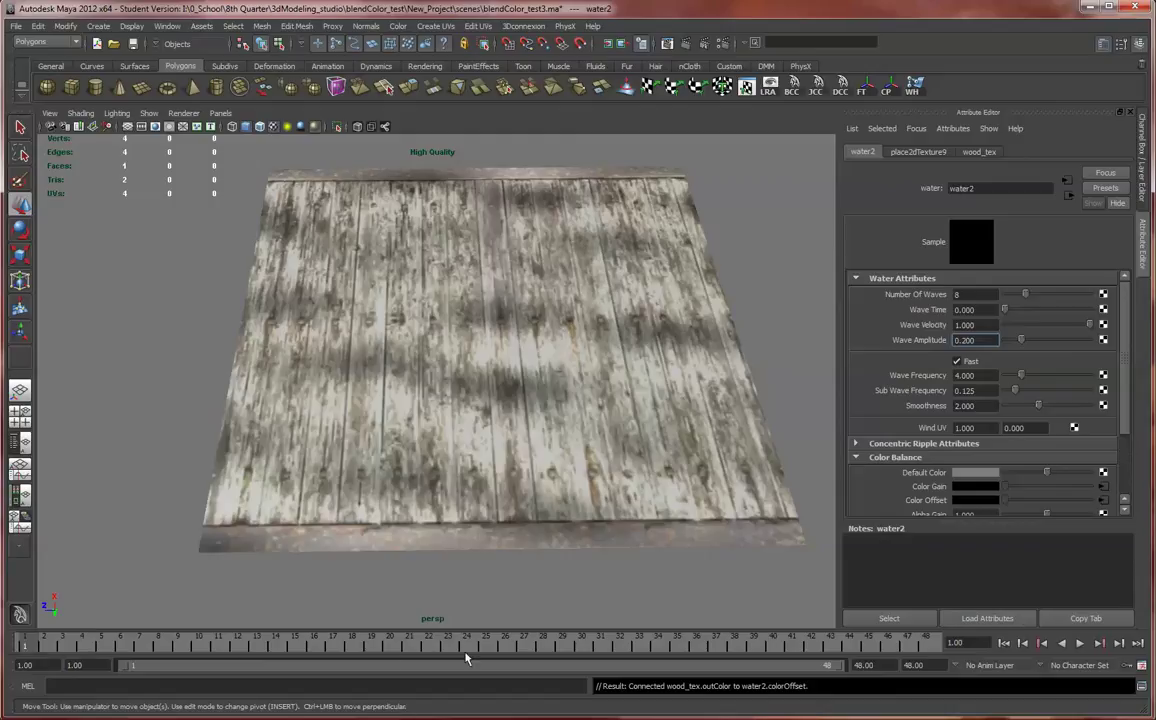
pyautogui.keyDown('alt'); pyautogui.moveTo(497, 389); pyautogui.dragTo(790, 400); pyautogui.keyUp('alt')
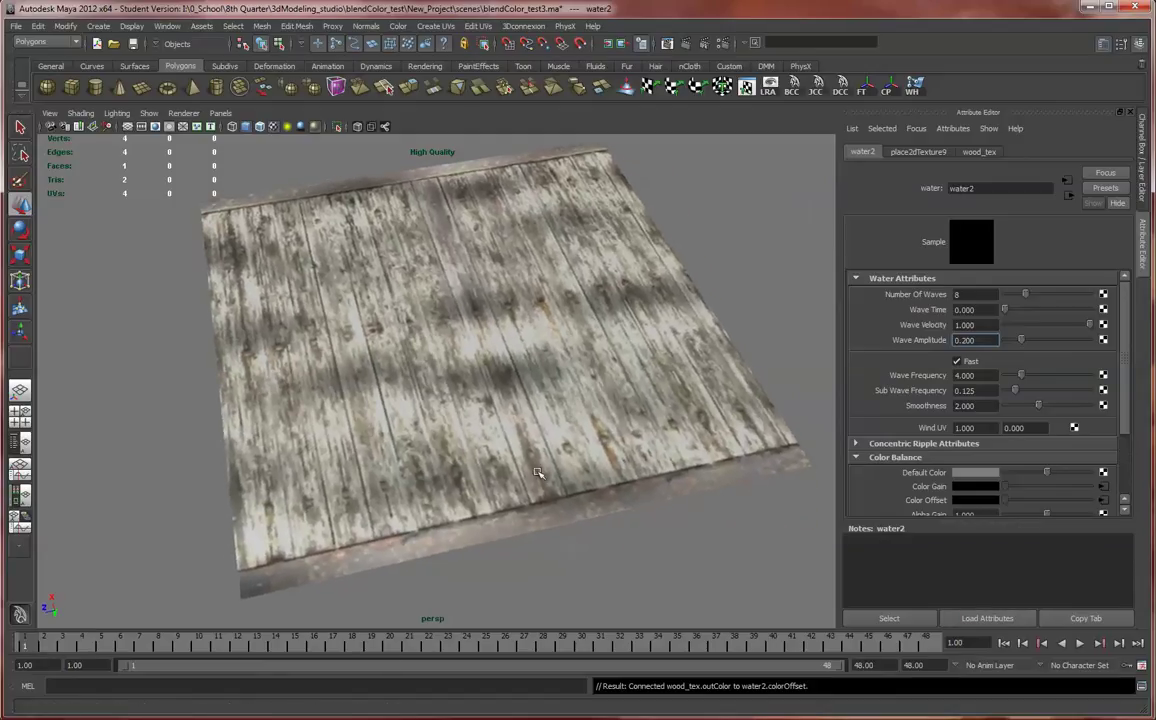
pyautogui.click(994, 294)
pyautogui.keyDown('alt'); pyautogui.moveTo(325, 286); pyautogui.dragTo(504, 382); pyautogui.keyUp('alt')
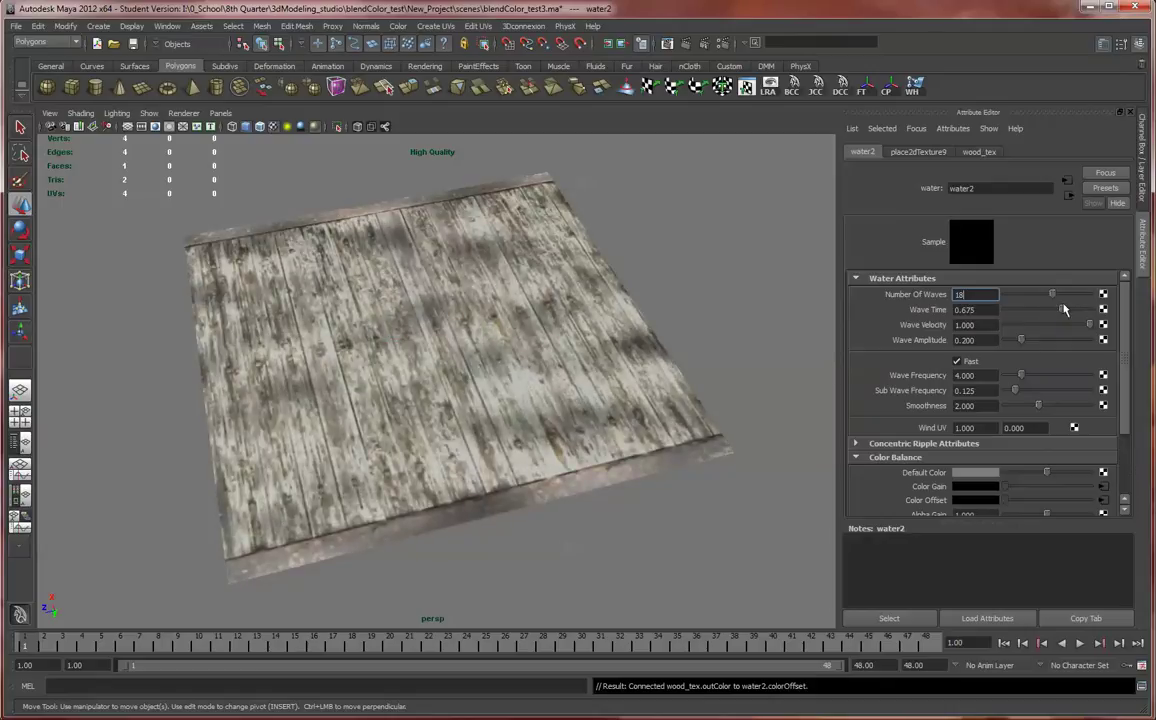
pyautogui.click(1002, 310)
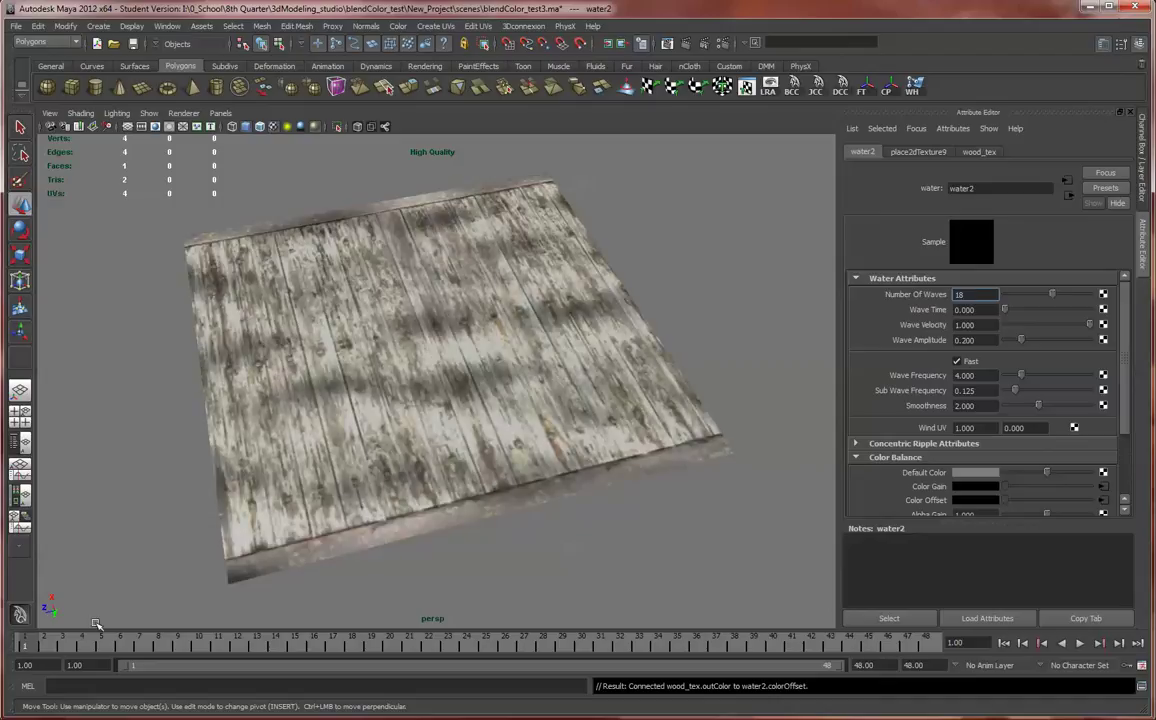
# Key water2's Wave Time at 0 on frame 1 and 1 on frame 48, then return to frame 1.
pyautogui.rightClick(930, 314)
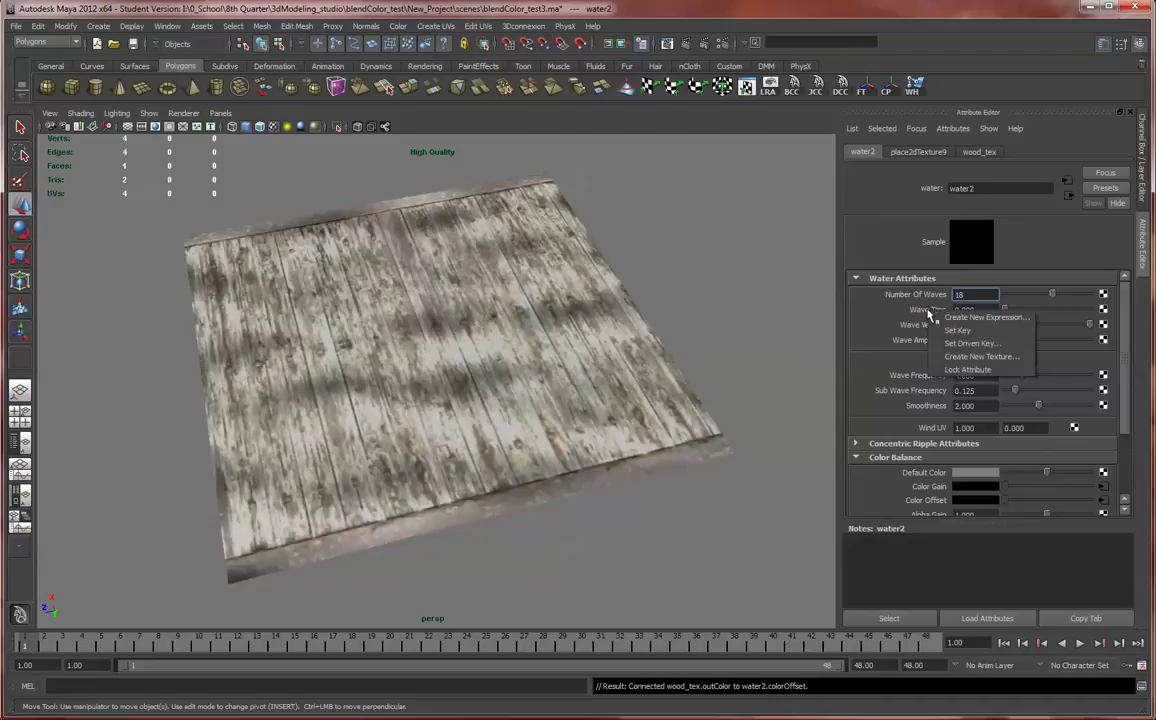
pyautogui.click(957, 330)
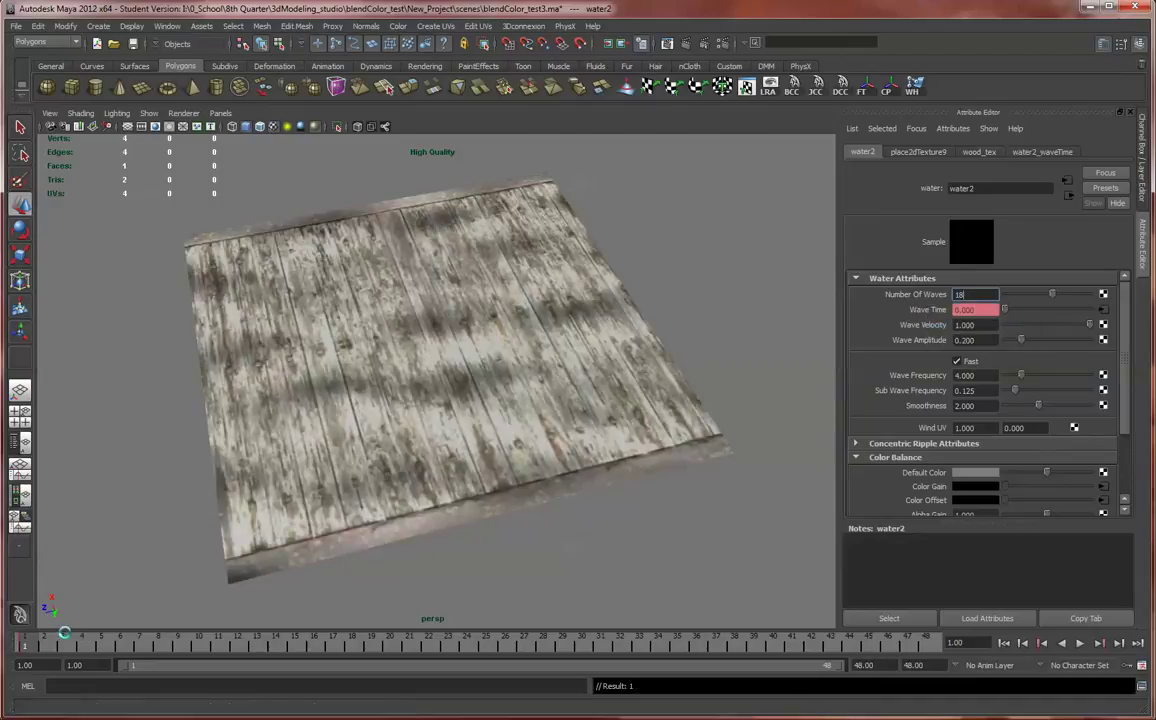
pyautogui.click(932, 648)
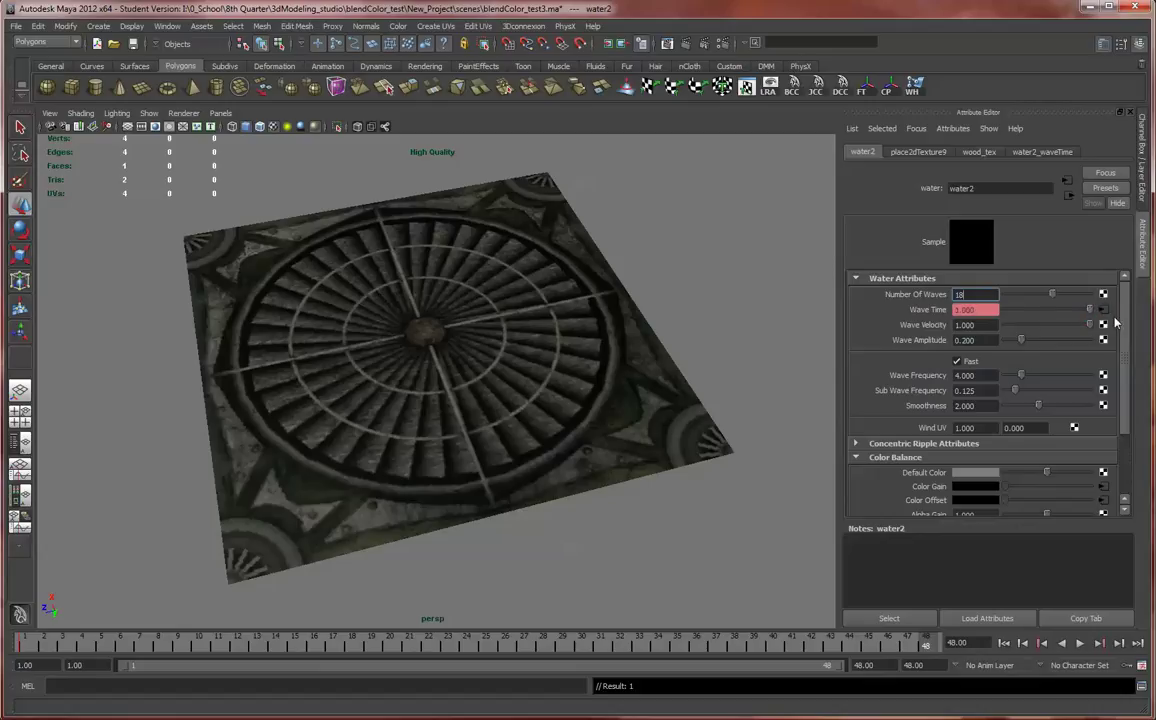
pyautogui.rightClick(938, 313)
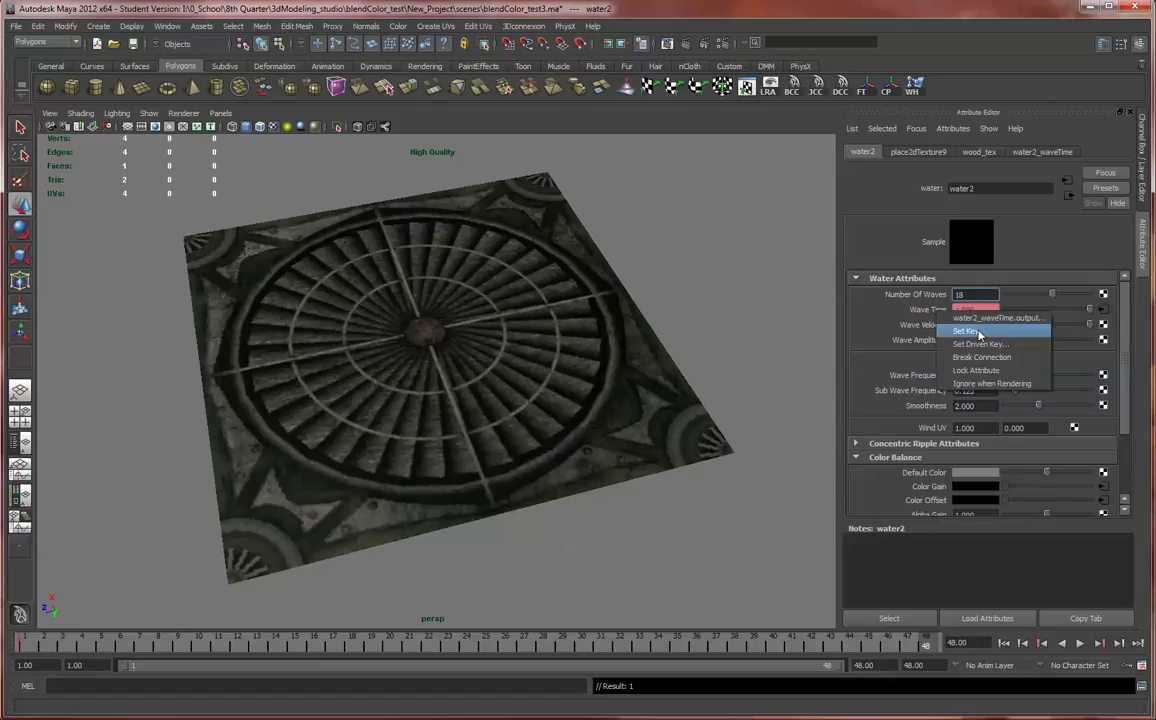
pyautogui.click(978, 332)
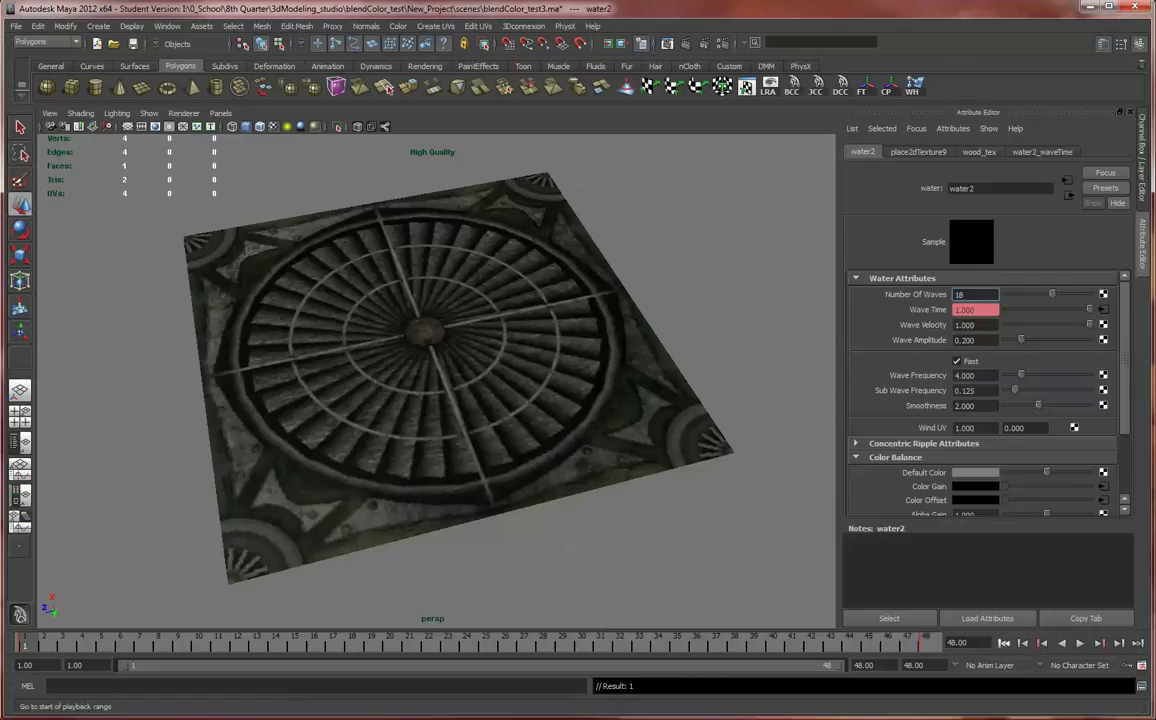
pyautogui.click(1030, 645)
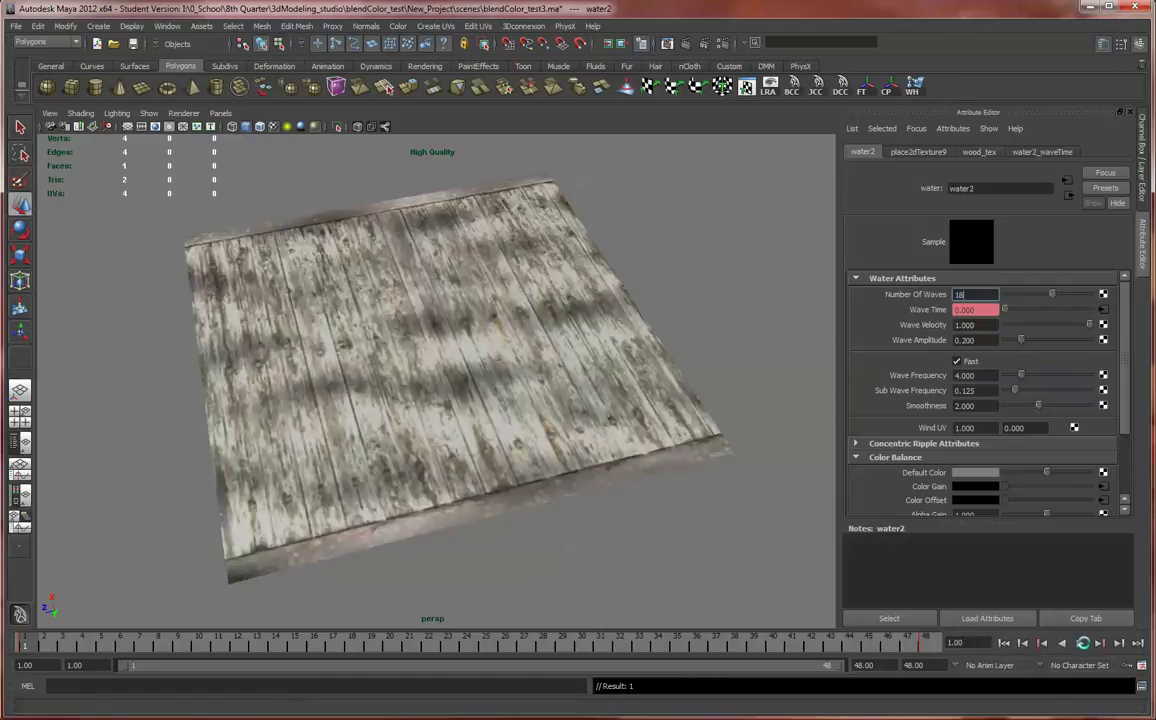
# Play the animation forward from frame 1 to watch the wood ripple.
pyautogui.click(1083, 644)
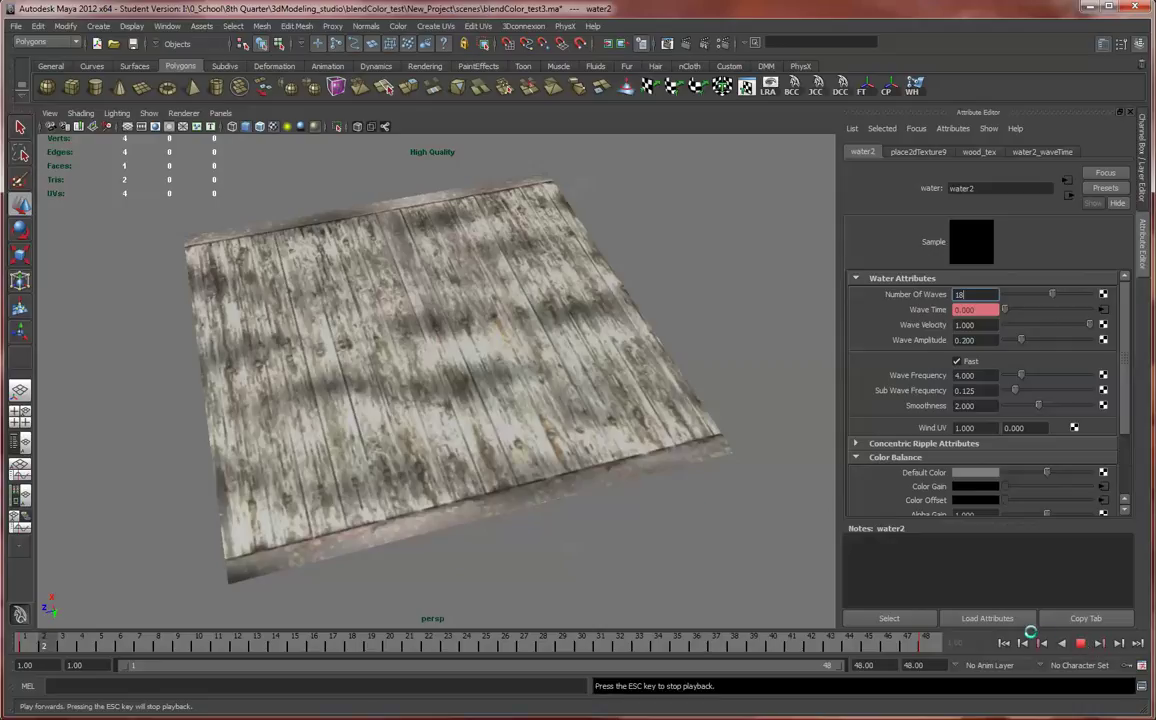